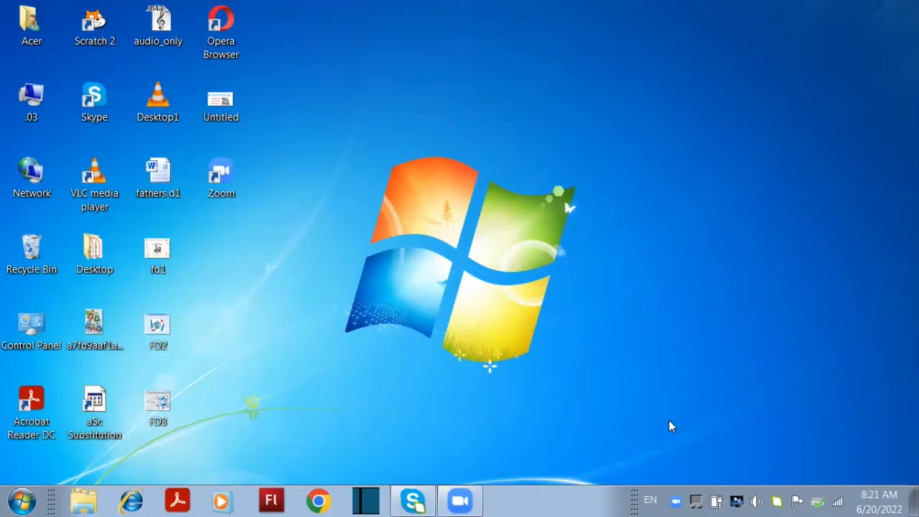
Step: Open Microsoft Word 2010 with a blank document and dismiss the Office activation wizard
{"action": "left_click", "coordinate": [20, 501]}
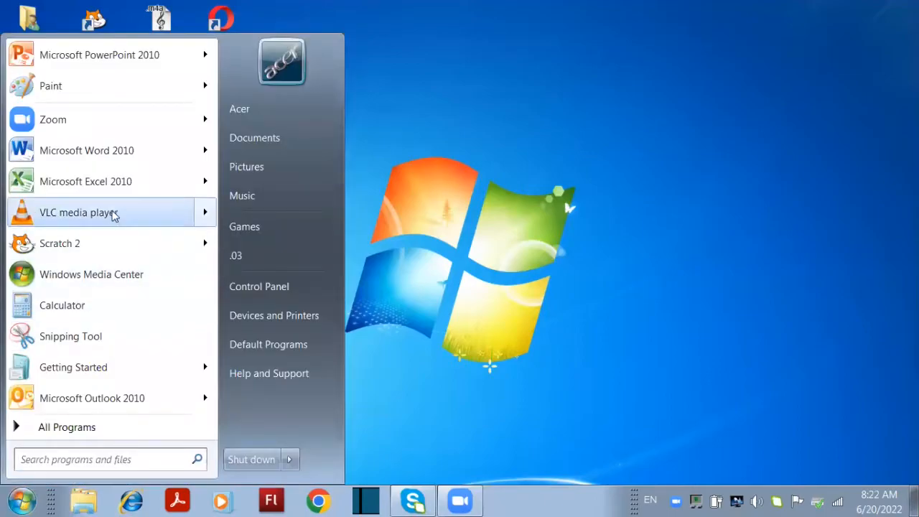
{"action": "left_click", "coordinate": [110, 151]}
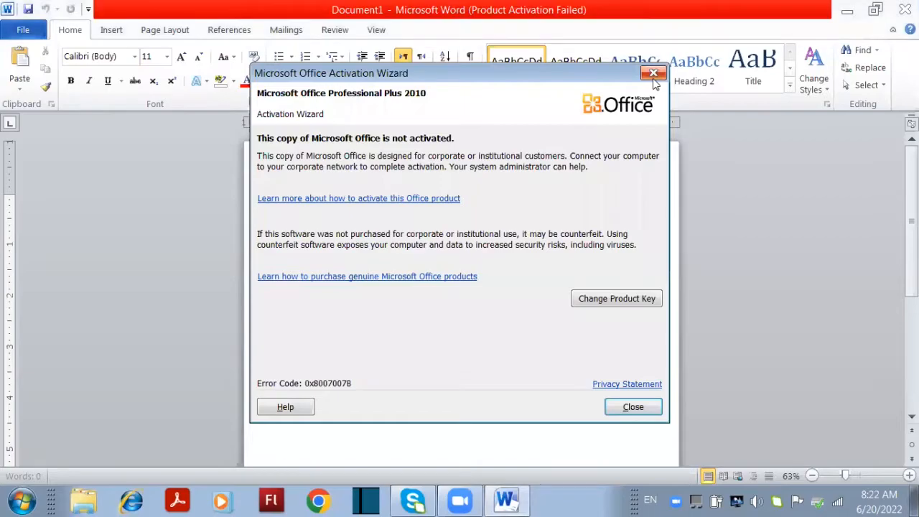
{"action": "left_click", "coordinate": [653, 73]}
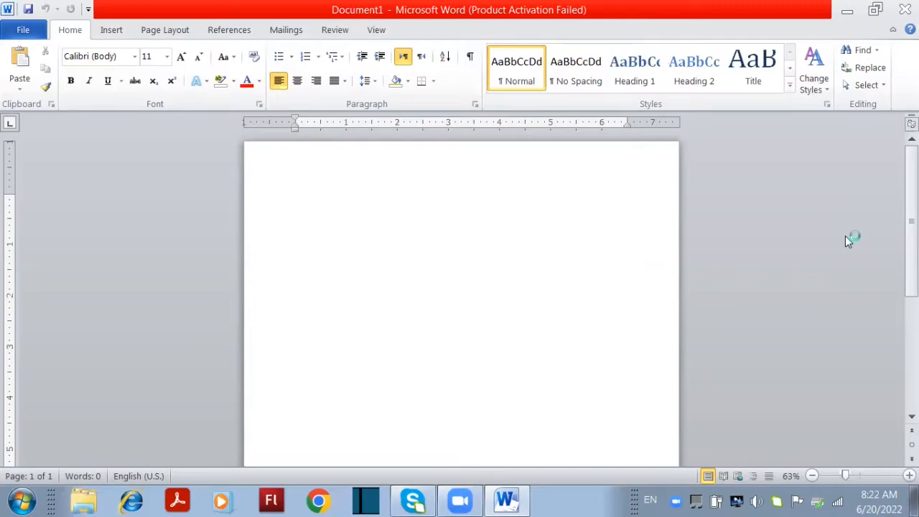
{"action": "left_click", "coordinate": [29, 500]}
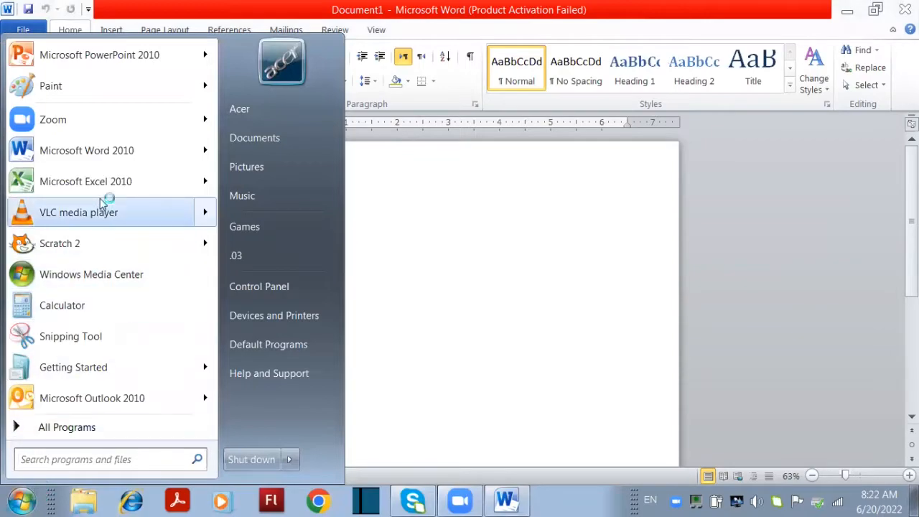
{"action": "left_click", "coordinate": [435, 266]}
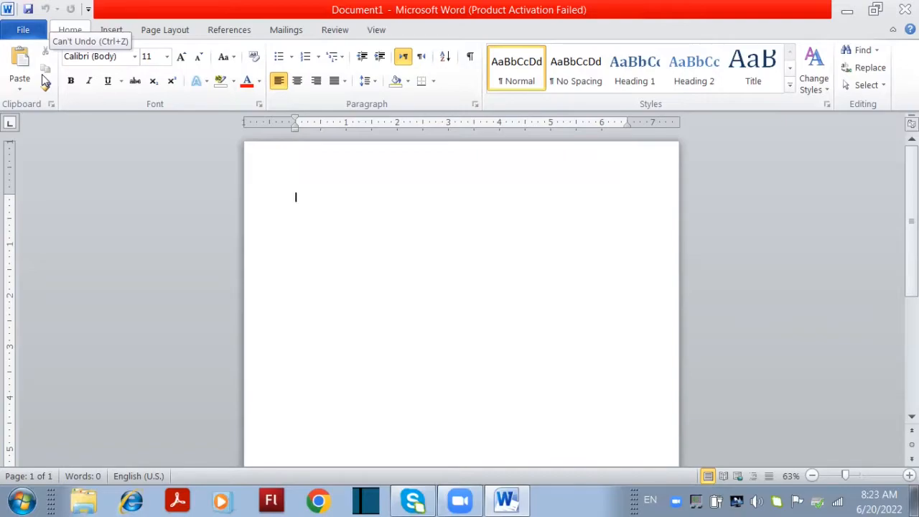
{"action": "left_click", "coordinate": [159, 32]}
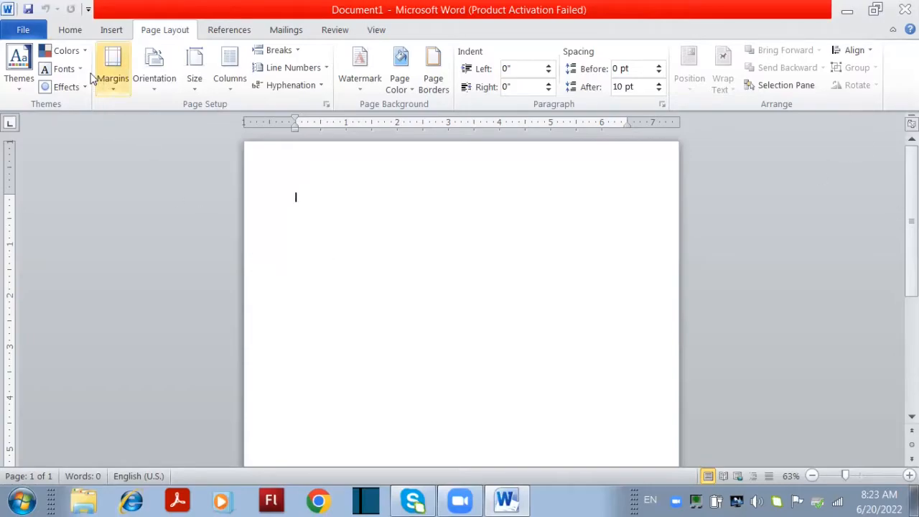
{"action": "left_click", "coordinate": [69, 30]}
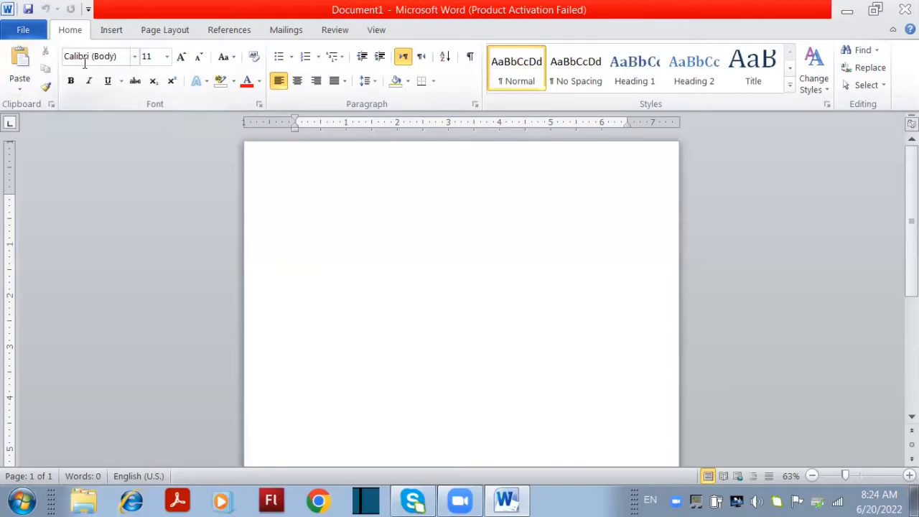
Step: Examine the available fonts, font sizes, Change Case options and bullet styles without applying any
{"action": "left_click", "coordinate": [134, 57]}
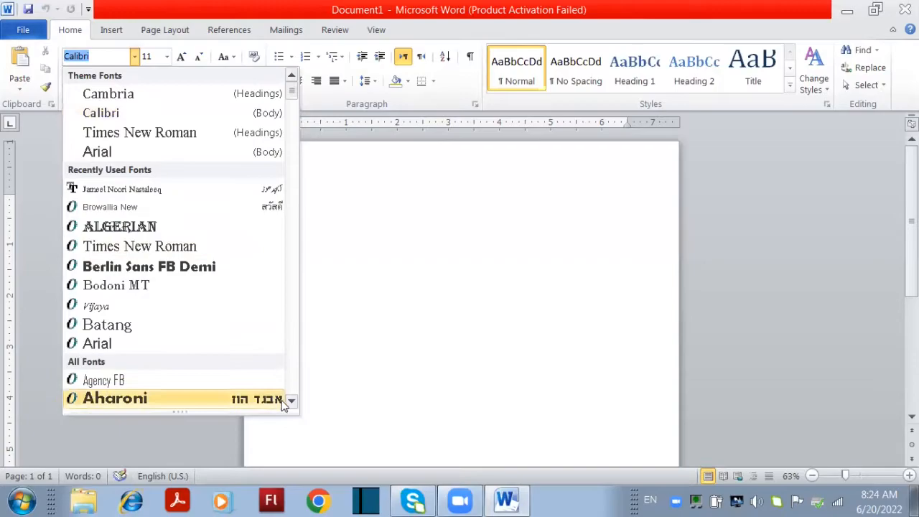
{"action": "left_click_drag", "start_coordinate": [291, 402], "coordinate": [291, 402]}
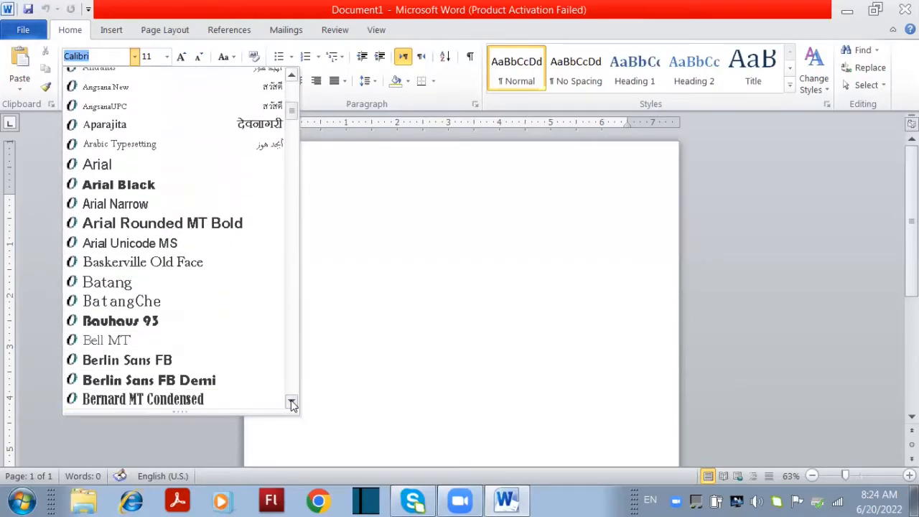
{"action": "left_click", "coordinate": [332, 399]}
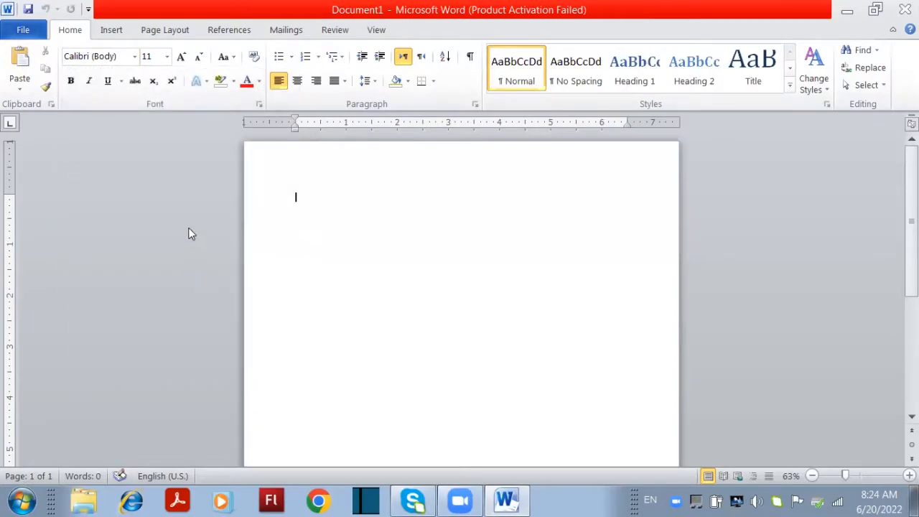
{"action": "left_click", "coordinate": [167, 58]}
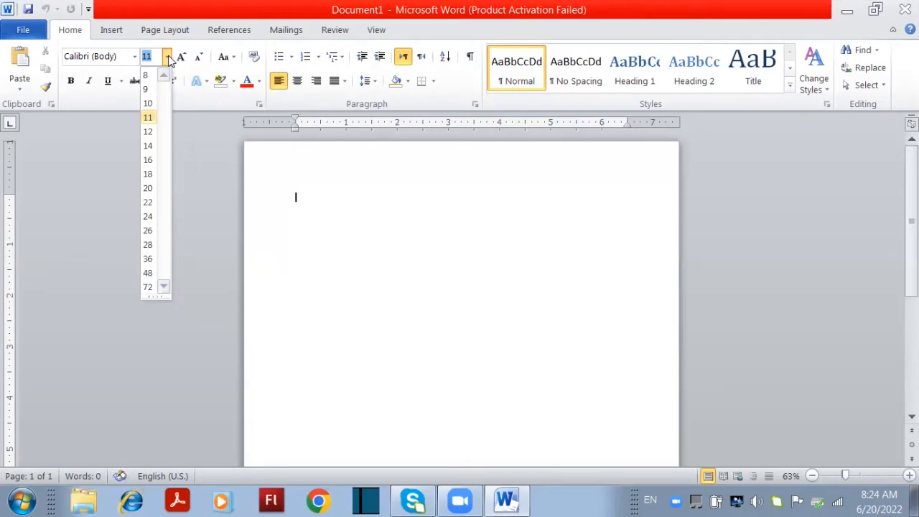
{"action": "left_click", "coordinate": [215, 173]}
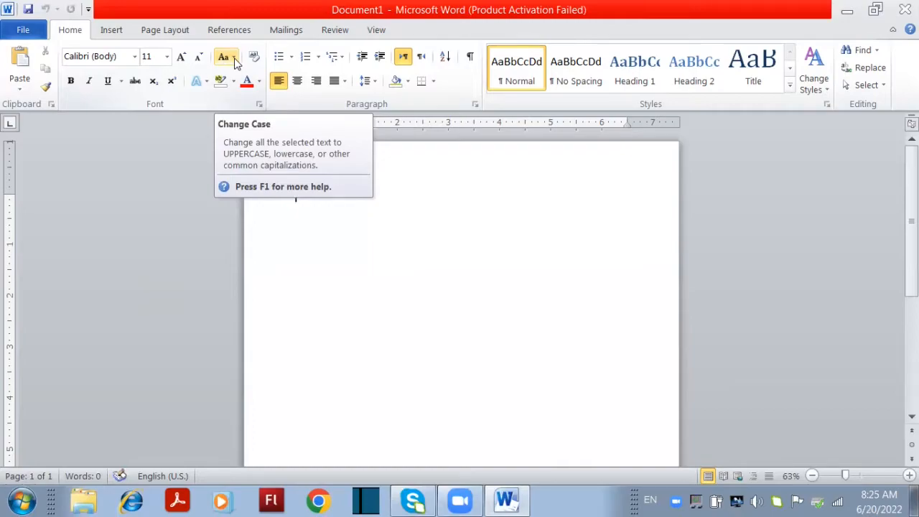
{"action": "left_click", "coordinate": [234, 57]}
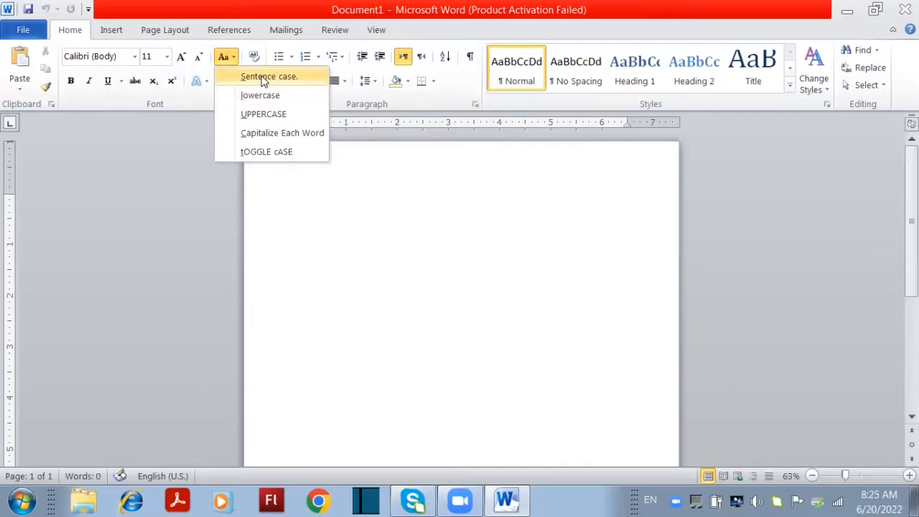
{"action": "left_click", "coordinate": [361, 255]}
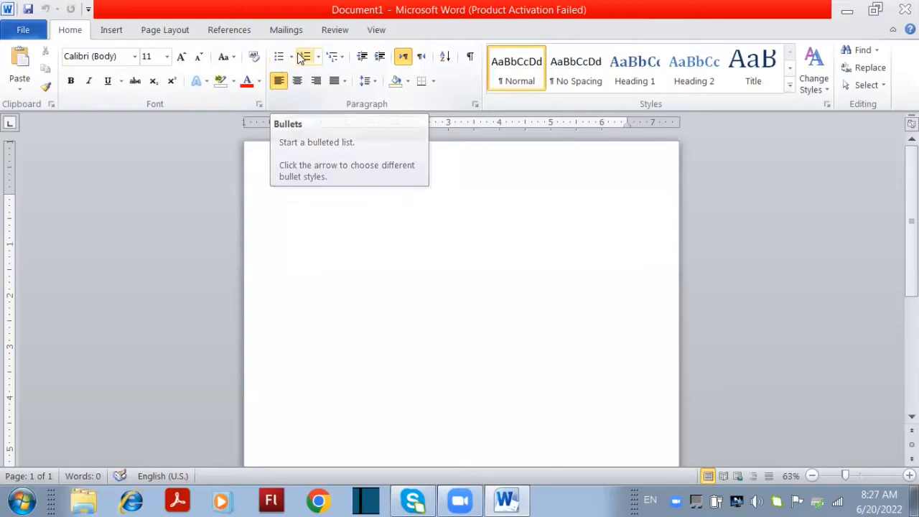
{"action": "left_click", "coordinate": [292, 57]}
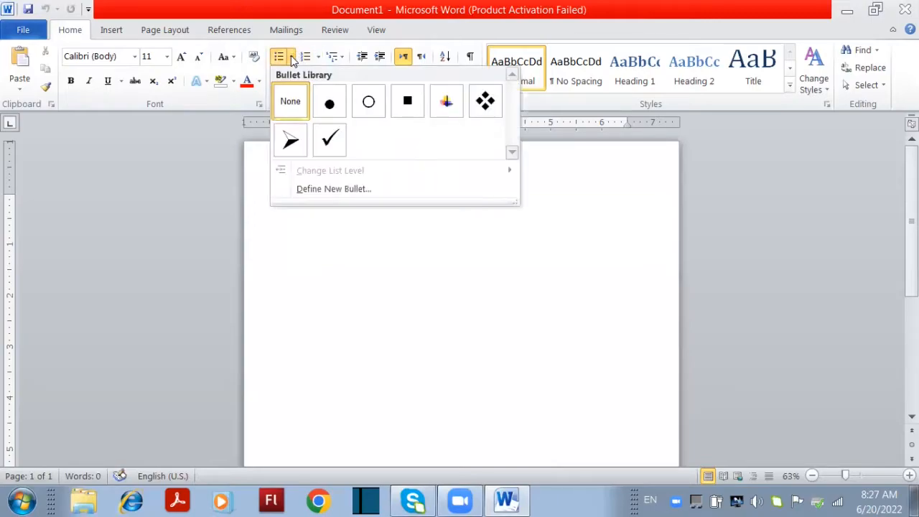
{"action": "left_click", "coordinate": [292, 58]}
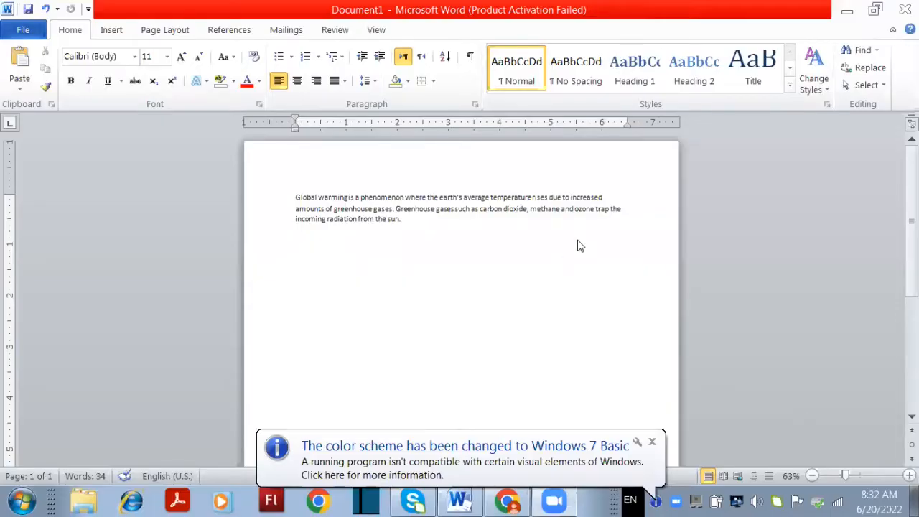
Step: Format the whole global warming paragraph in Baskerville Old Face at font size 22
{"action": "left_click", "coordinate": [652, 441]}
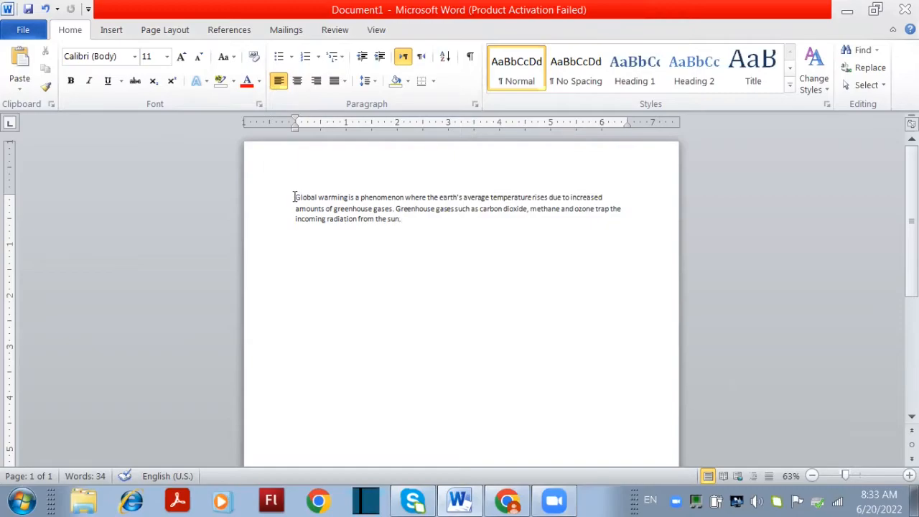
{"action": "left_click_drag", "start_coordinate": [295, 197], "coordinate": [404, 225]}
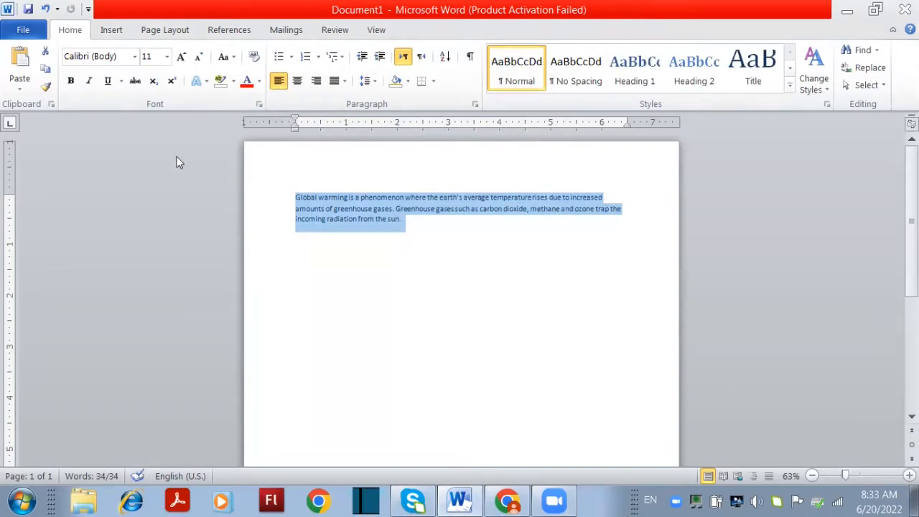
{"action": "left_click", "coordinate": [135, 60]}
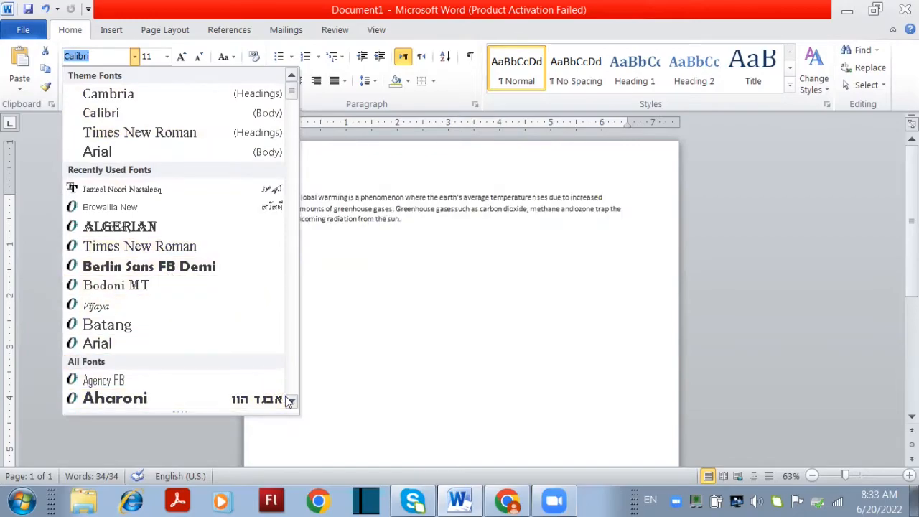
{"action": "left_click_drag", "start_coordinate": [291, 404], "coordinate": [291, 404]}
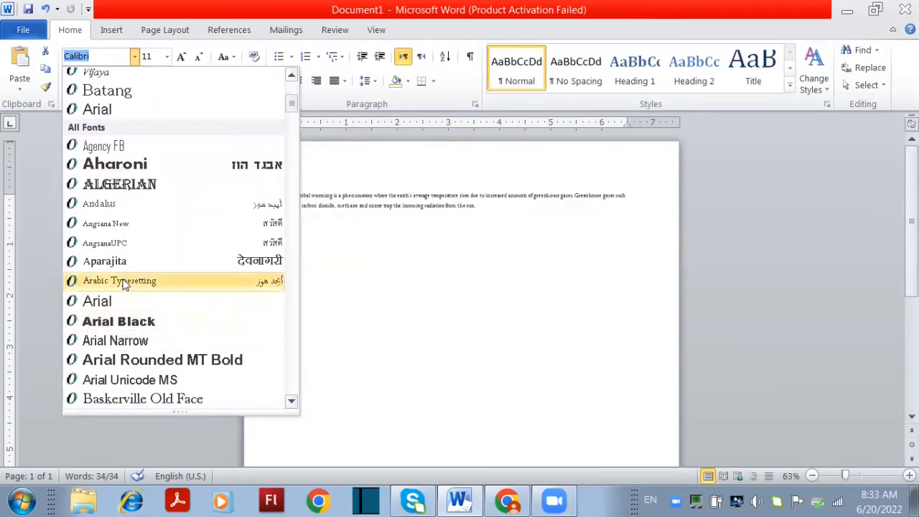
{"action": "left_click", "coordinate": [227, 401]}
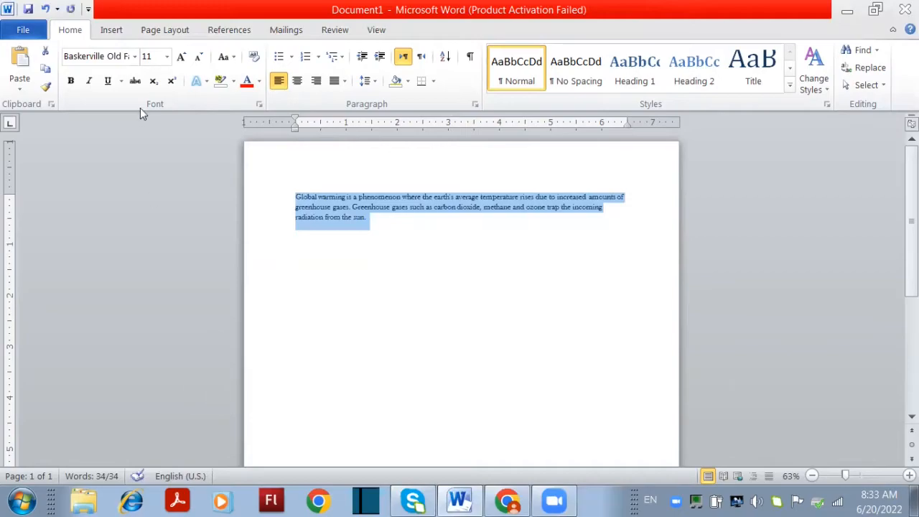
{"action": "left_click", "coordinate": [165, 57]}
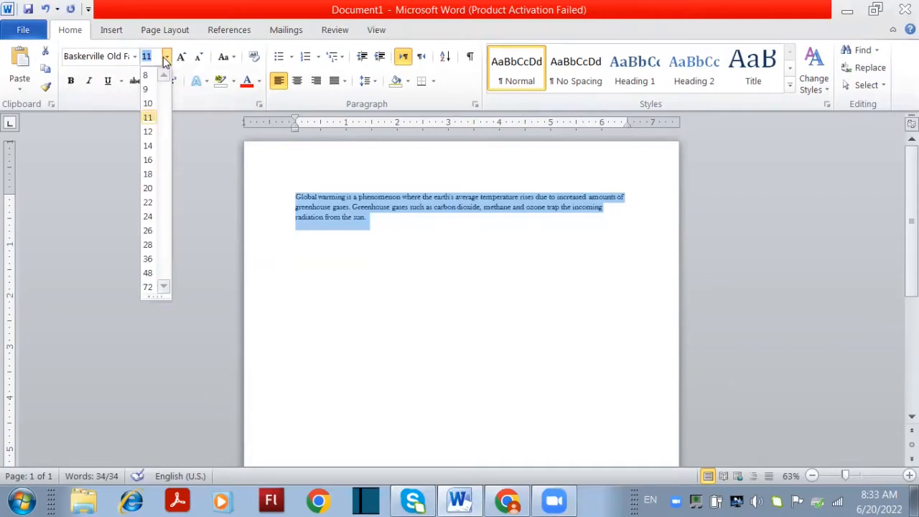
{"action": "left_click", "coordinate": [148, 203]}
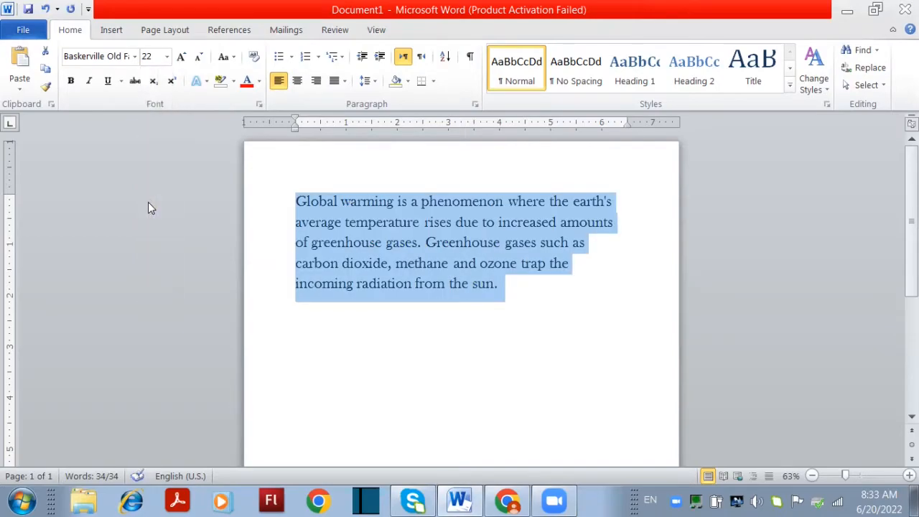
Step: Grow the selected paragraph's font size in increments up to 72
{"action": "left_click", "coordinate": [182, 62]}
{"action": "left_click", "coordinate": [182, 61]}
{"action": "left_click", "coordinate": [183, 62]}
{"action": "left_click", "coordinate": [182, 62]}
{"action": "left_click", "coordinate": [182, 62]}
{"action": "left_click", "coordinate": [183, 62]}
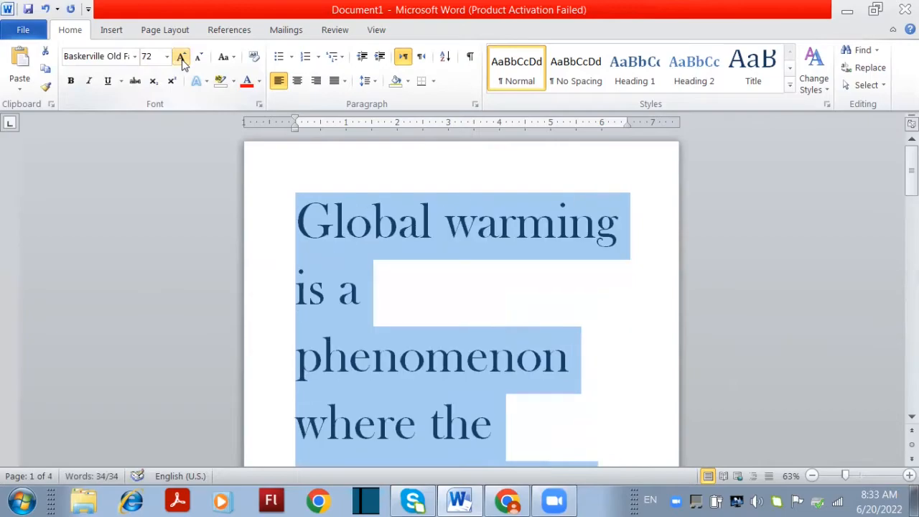
Step: Shrink the selected paragraph's font size in increments down to 24
{"action": "left_click", "coordinate": [200, 61]}
{"action": "left_click", "coordinate": [199, 62]}
{"action": "left_click", "coordinate": [199, 62]}
{"action": "left_click", "coordinate": [200, 62]}
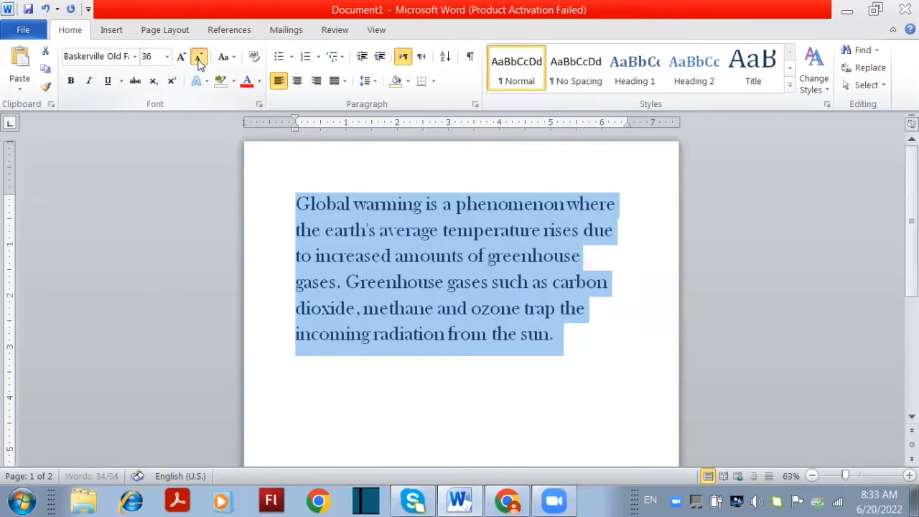
{"action": "left_click", "coordinate": [199, 62]}
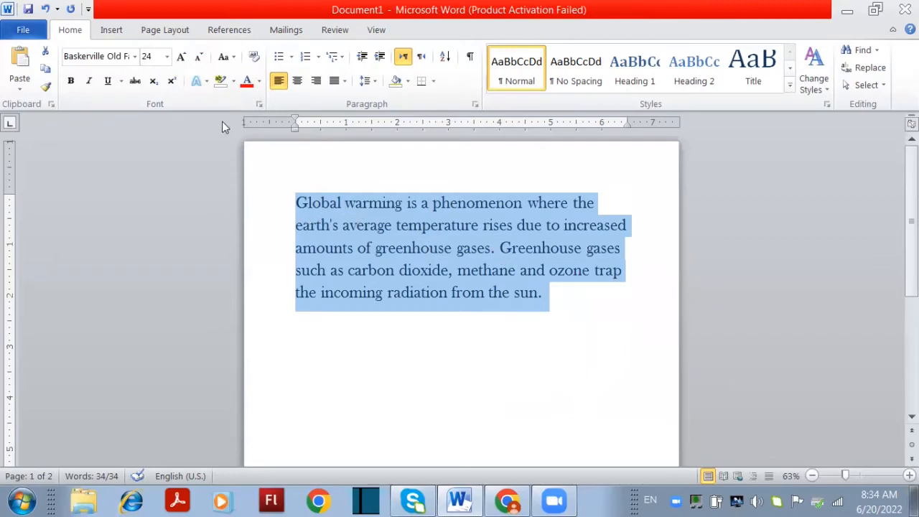
Step: Change the case of the selected paragraph to lowercase and deselect it
{"action": "left_click", "coordinate": [227, 59]}
{"action": "left_click", "coordinate": [248, 95]}
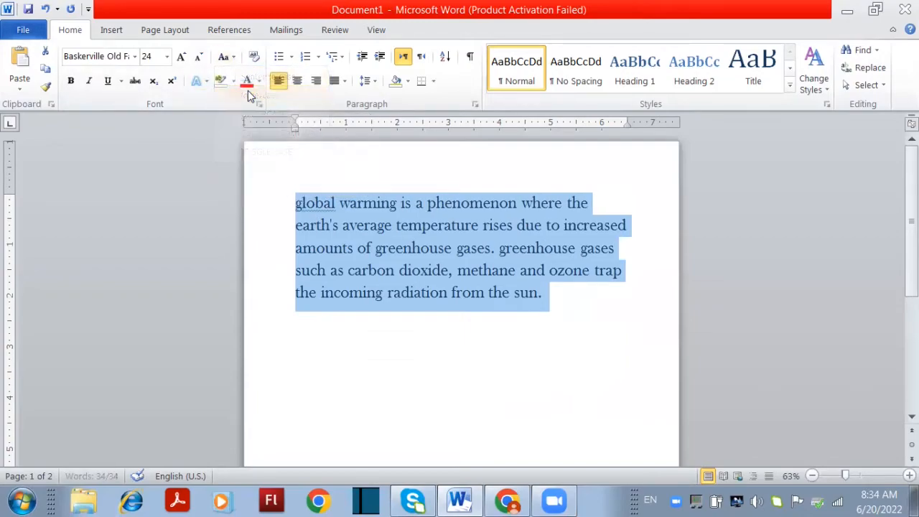
{"action": "left_click", "coordinate": [448, 359]}
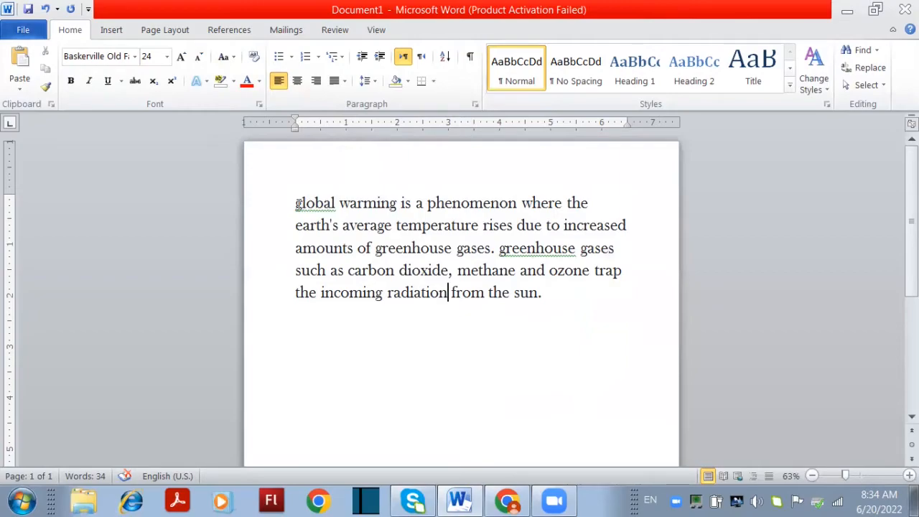
Step: Apply sentence case to the whole global warming paragraph and deselect it
{"action": "left_click_drag", "start_coordinate": [295, 203], "coordinate": [543, 285]}
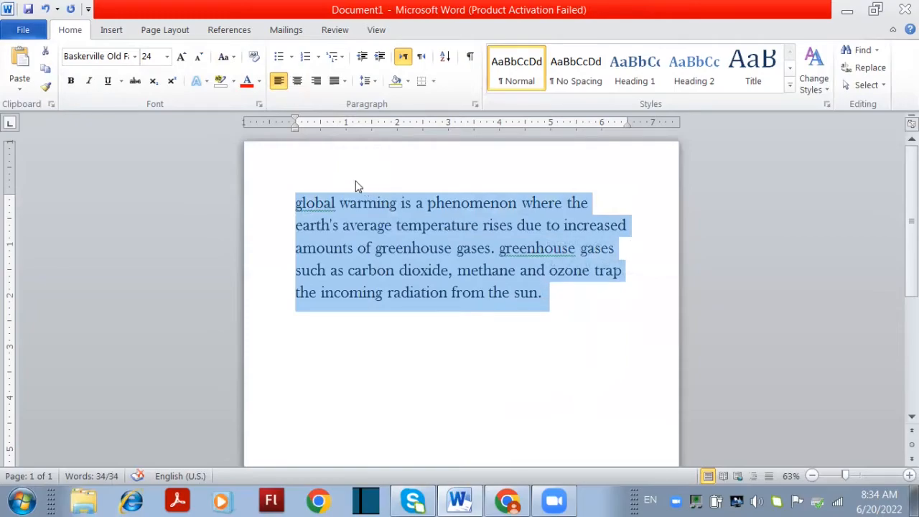
{"action": "left_click", "coordinate": [231, 60]}
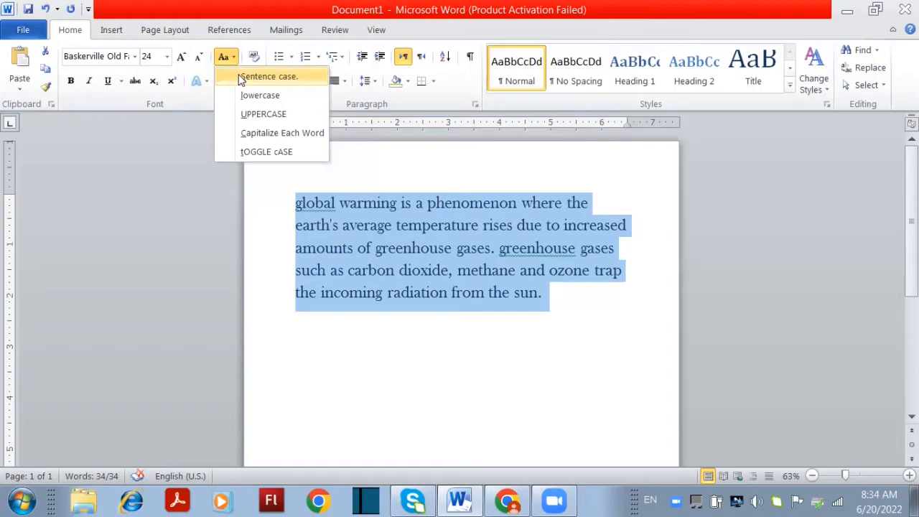
{"action": "left_click", "coordinate": [265, 76]}
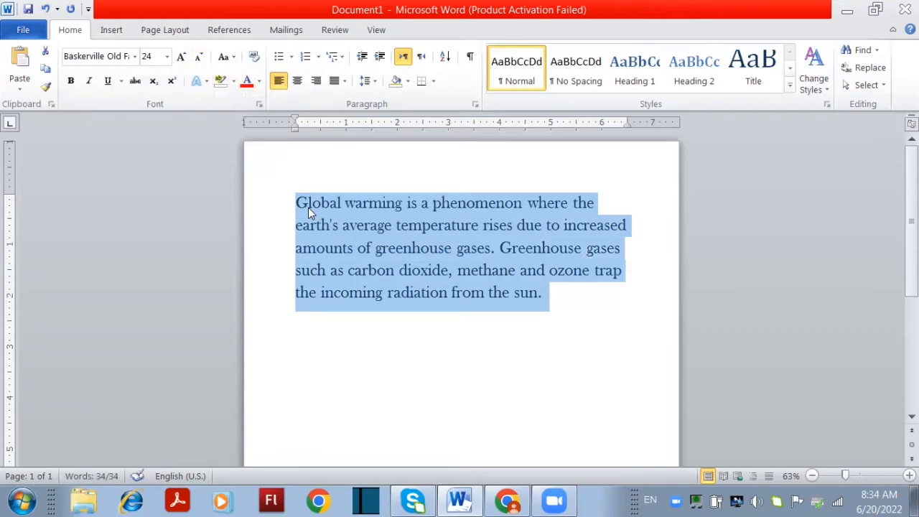
{"action": "left_click", "coordinate": [529, 343]}
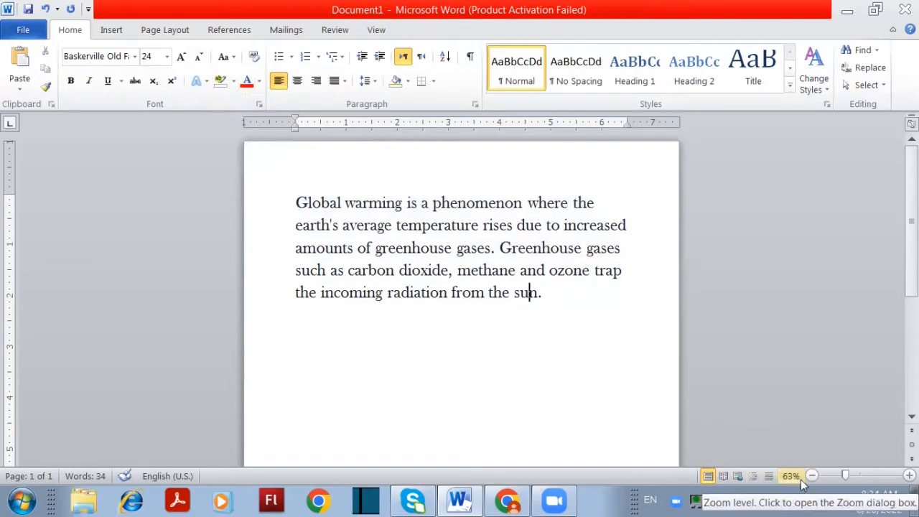
Step: Make the words "Global warming" at the start of the paragraph bold
{"action": "left_click", "coordinate": [854, 477]}
{"action": "mouse_move", "coordinate": [855, 480]}
{"action": "left_mouse_down"}
{"action": "mouse_move", "coordinate": [829, 479]}
{"action": "mouse_move", "coordinate": [853, 473]}
{"action": "left_mouse_up"}
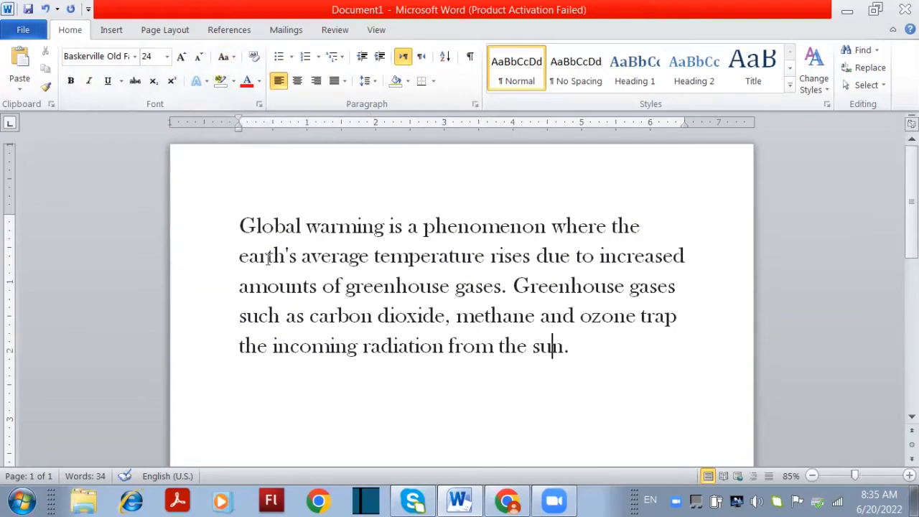
{"action": "left_click", "coordinate": [240, 227]}
{"action": "left_click_drag", "start_coordinate": [240, 226], "coordinate": [351, 226]}
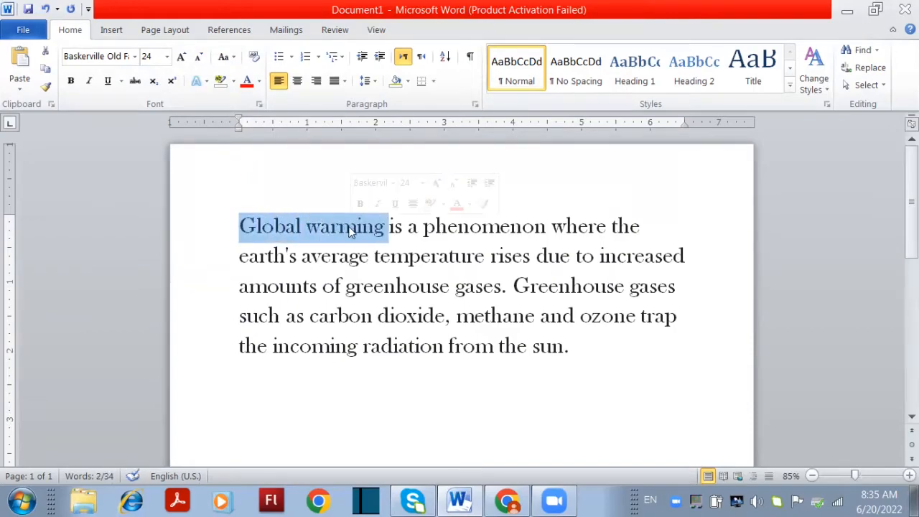
{"action": "left_click", "coordinate": [70, 81]}
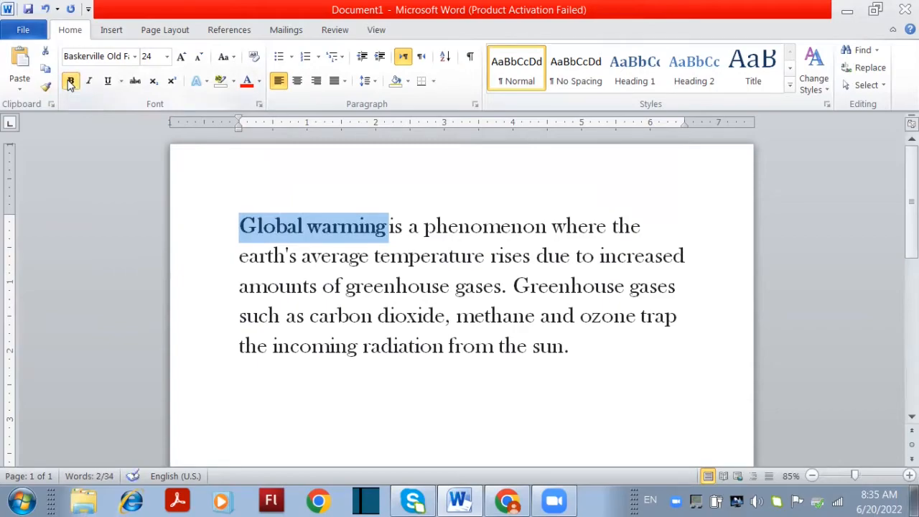
Step: Try underlining the words "Global warming" at the start of the paragraph, and undo both the underline and the bold
{"action": "left_click", "coordinate": [108, 81]}
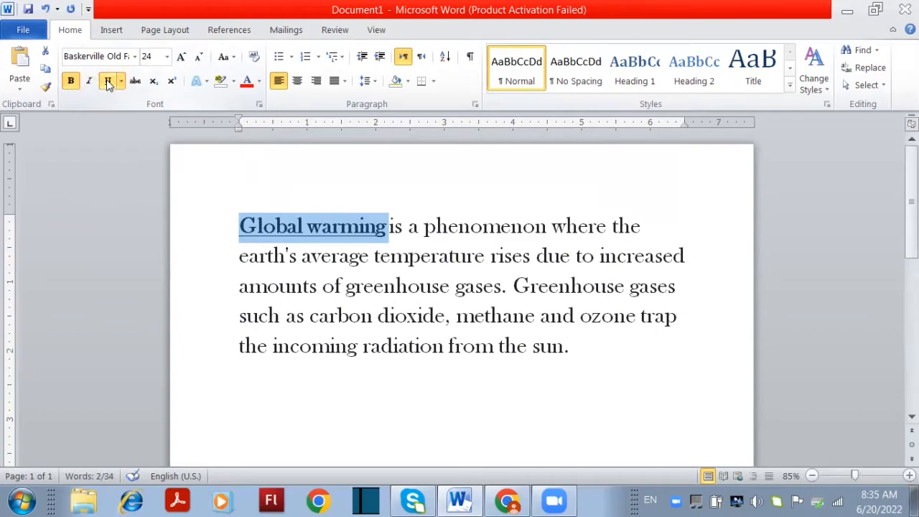
{"action": "left_click", "coordinate": [369, 345]}
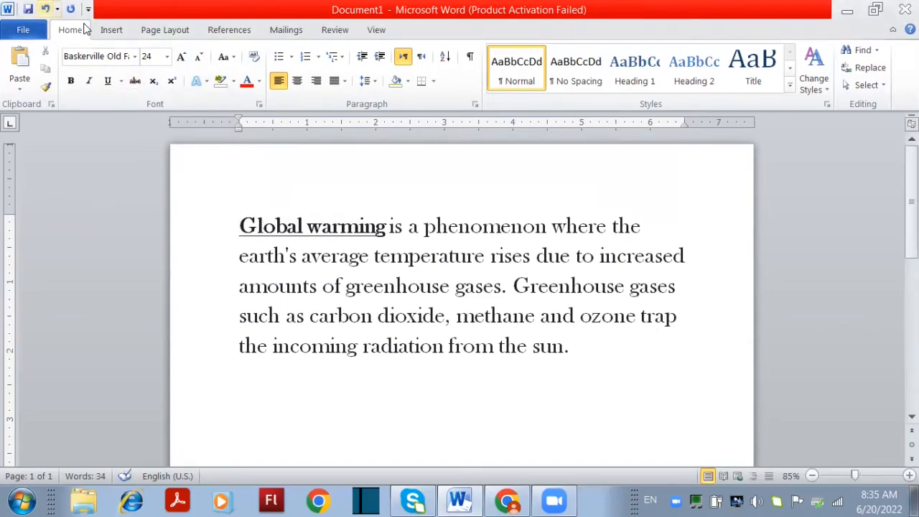
{"action": "key", "text": "ctrl+z"}
{"action": "key", "text": "ctrl+z"}
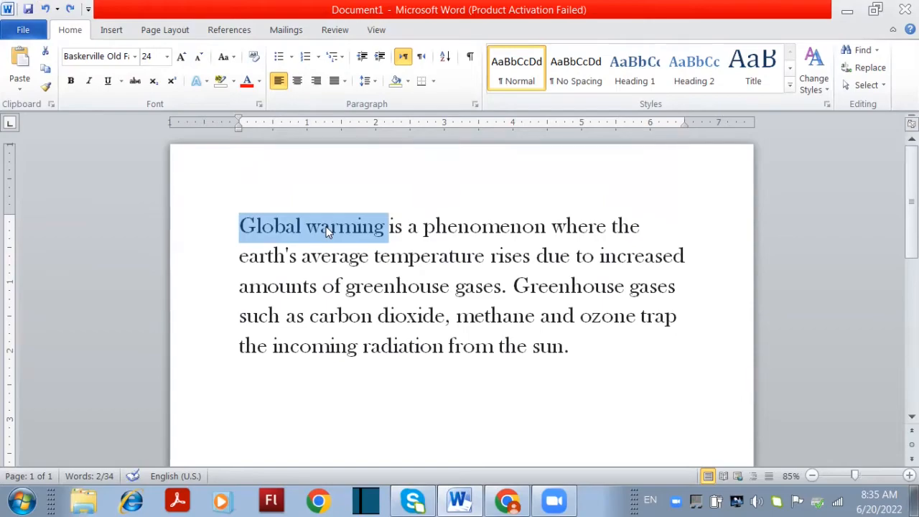
Step: Copy the words "Global warming" and paste them on a new line above the paragraph as a heading
{"action": "left_click", "coordinate": [46, 68]}
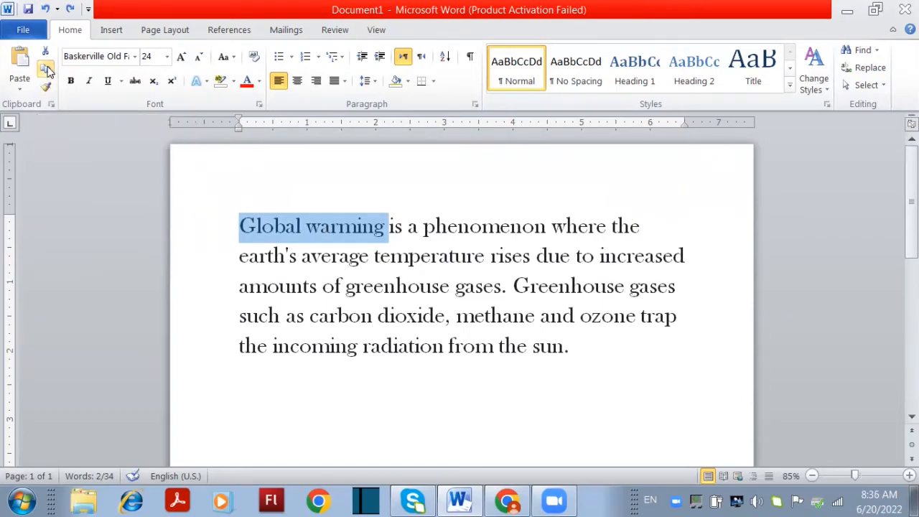
{"action": "left_click", "coordinate": [248, 226]}
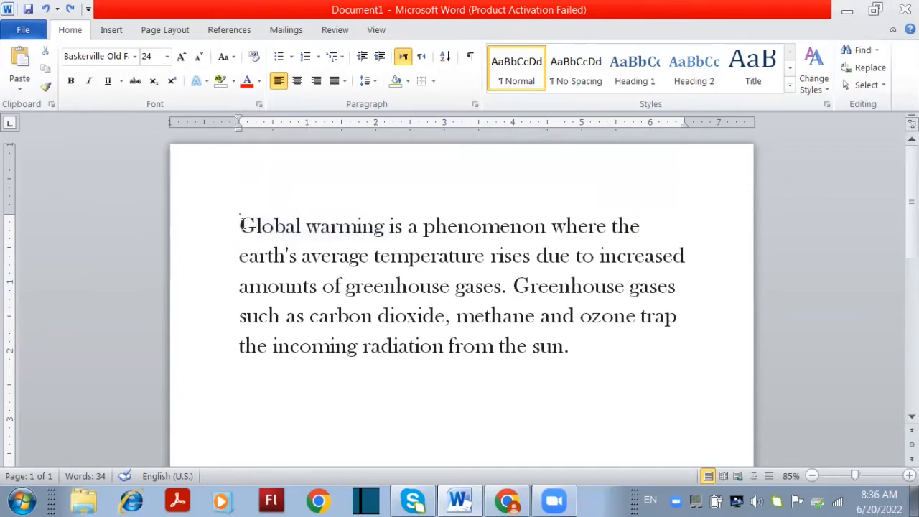
{"action": "key", "text": "Return"}
{"action": "left_click", "coordinate": [404, 227]}
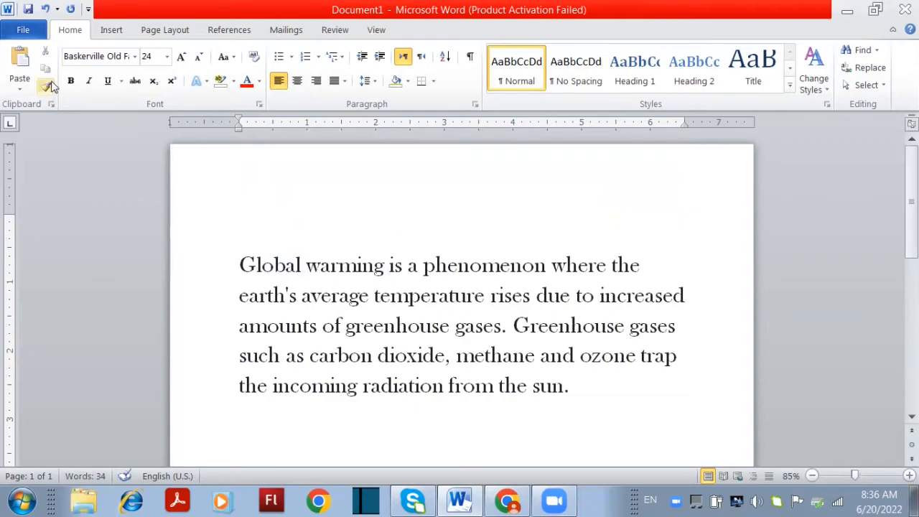
{"action": "left_click", "coordinate": [22, 65]}
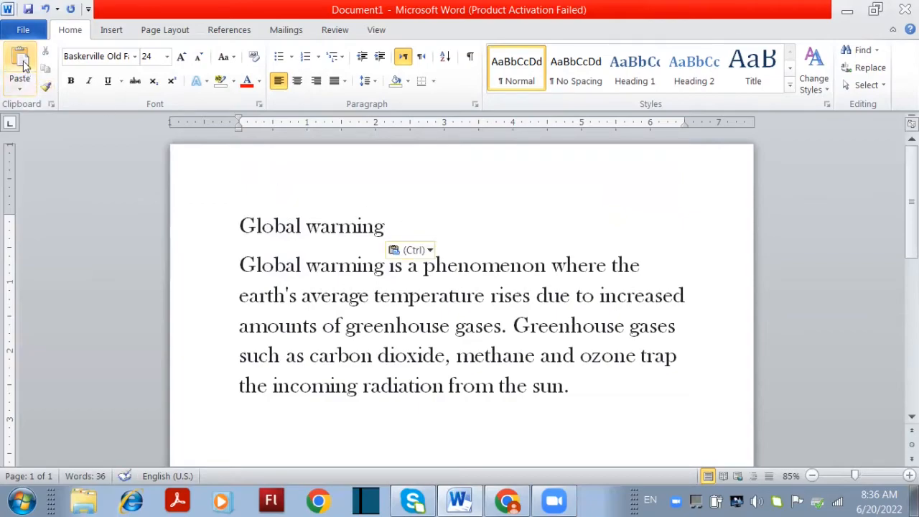
Step: Centre the pasted "Global warming" heading and increase its font size to 28
{"action": "left_click_drag", "start_coordinate": [242, 222], "coordinate": [368, 232]}
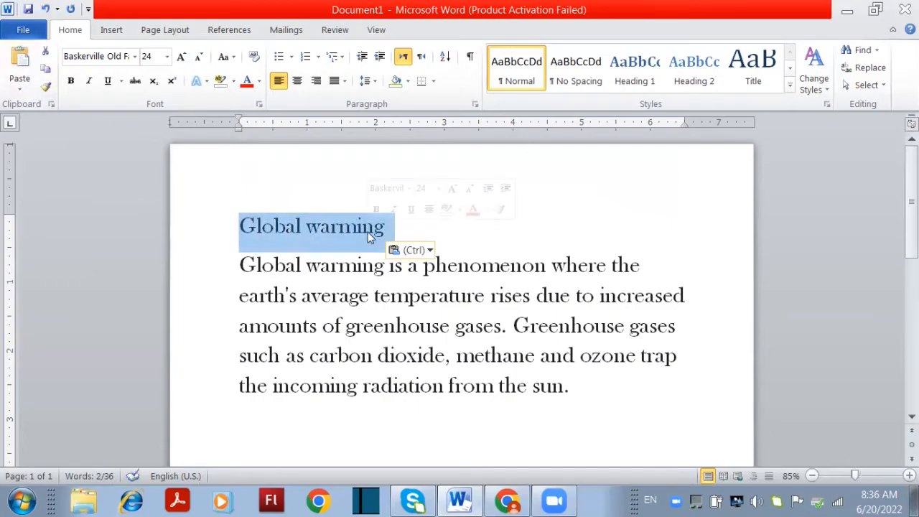
{"action": "left_click", "coordinate": [296, 82]}
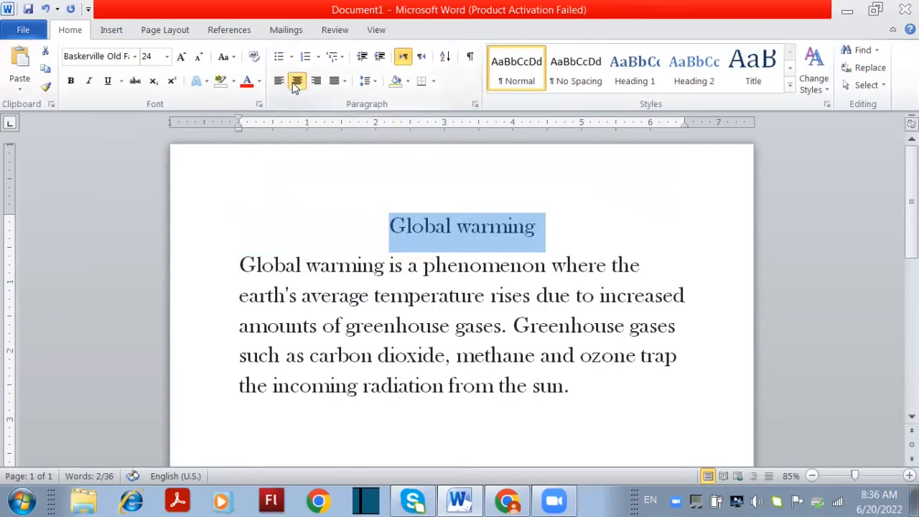
{"action": "left_click", "coordinate": [181, 58]}
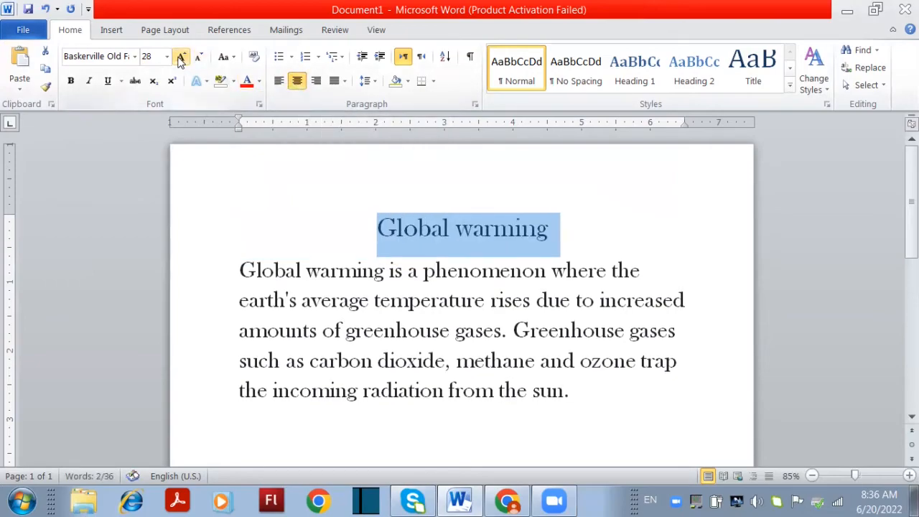
Step: Make the centred heading bold, underlined and uppercase, and deselect it
{"action": "left_click", "coordinate": [71, 83]}
{"action": "left_click", "coordinate": [108, 81]}
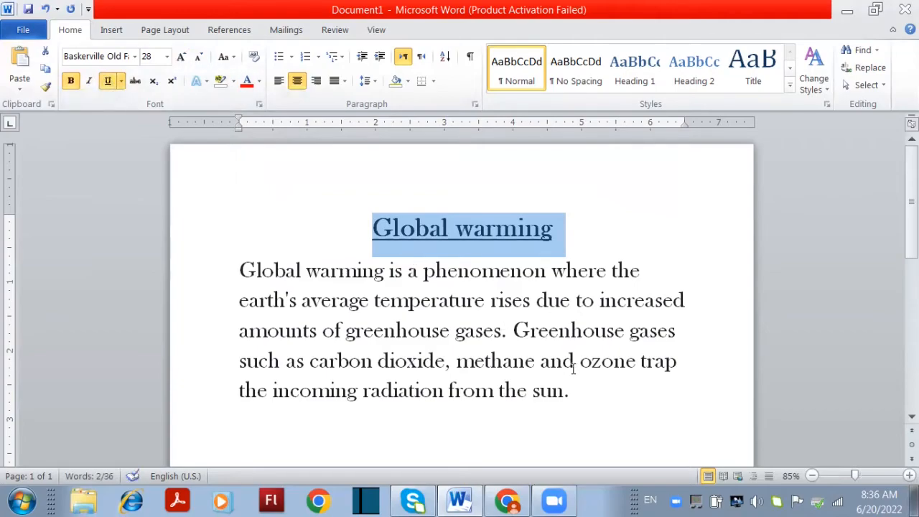
{"action": "left_click", "coordinate": [236, 57]}
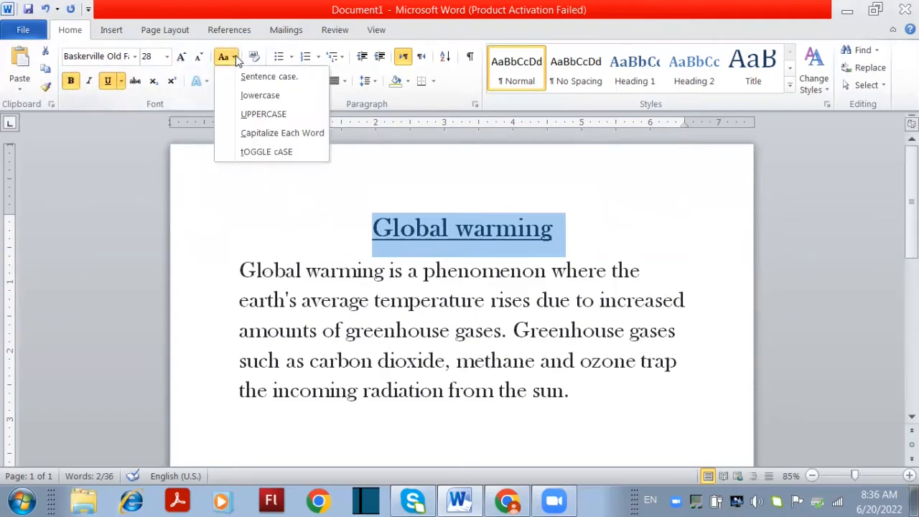
{"action": "left_click", "coordinate": [253, 115]}
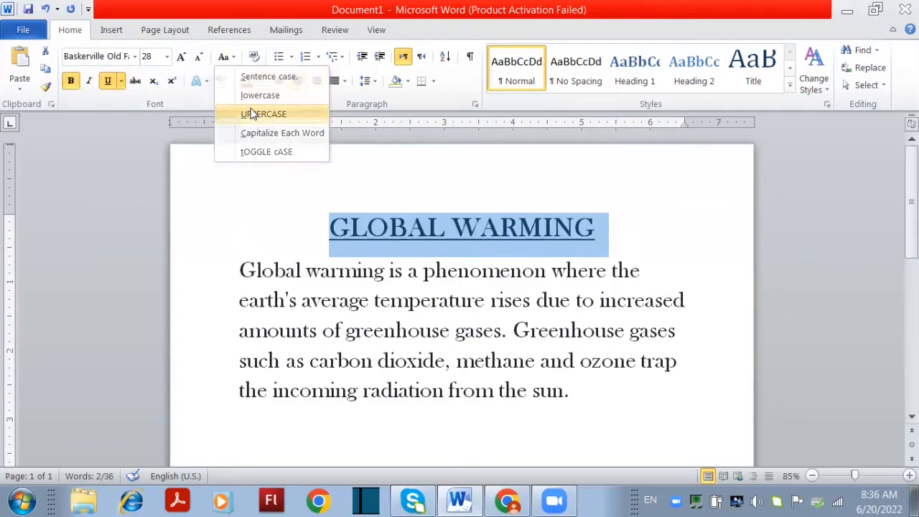
{"action": "left_click", "coordinate": [559, 302]}
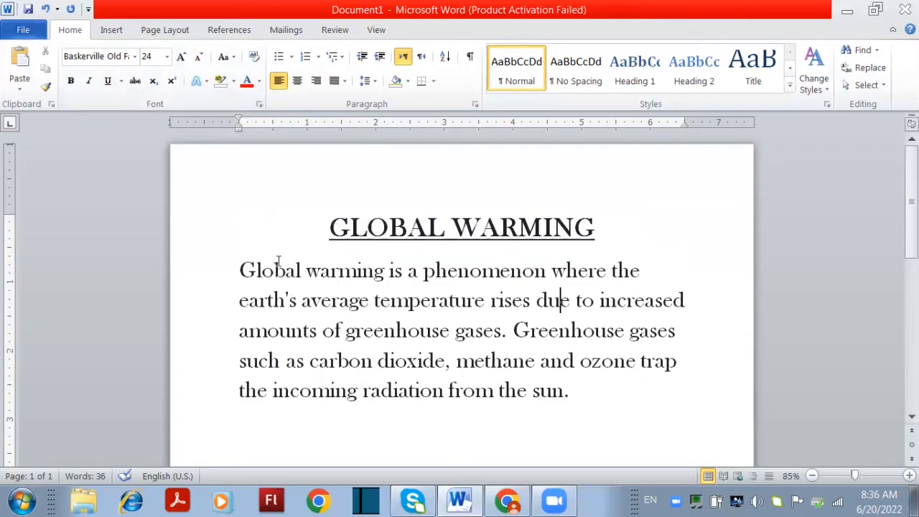
Step: Set the body paragraph's font colour to the black theme colour and preview highlight colours without applying one
{"action": "left_click_drag", "start_coordinate": [239, 272], "coordinate": [586, 390]}
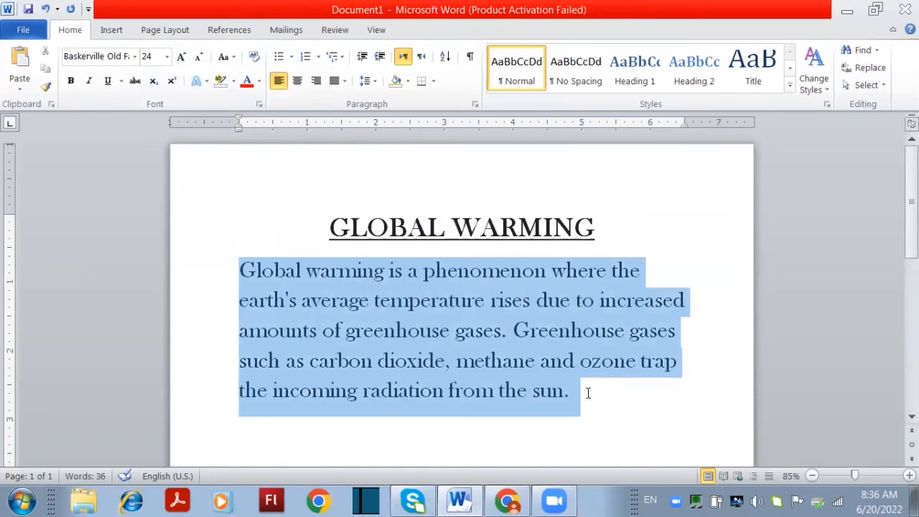
{"action": "left_click", "coordinate": [259, 81]}
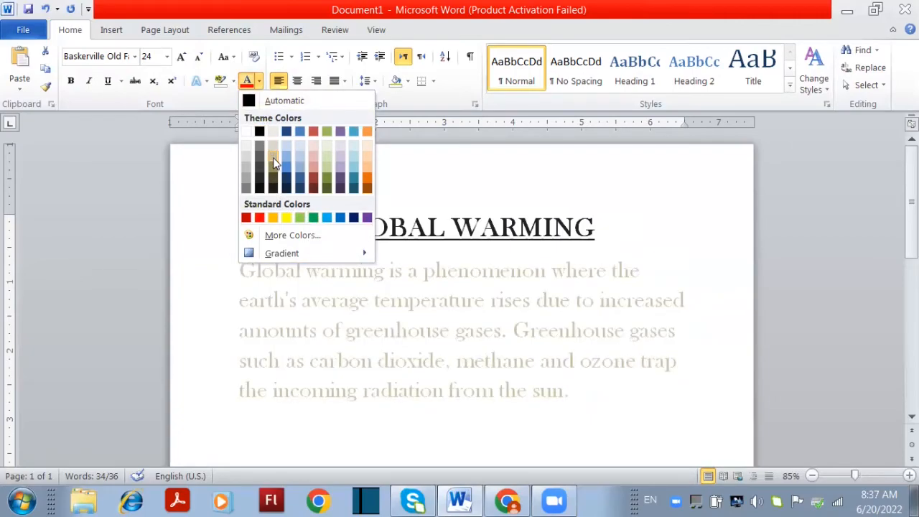
{"action": "left_click", "coordinate": [257, 131]}
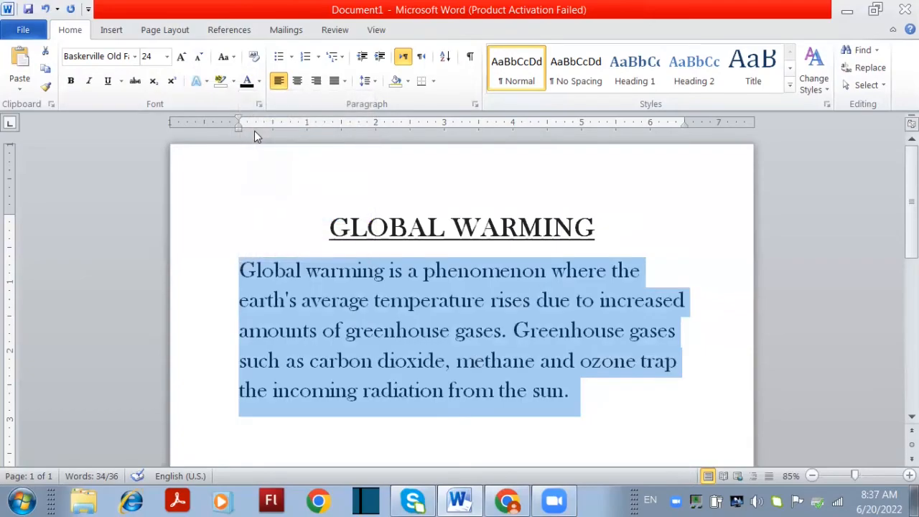
{"action": "left_click", "coordinate": [233, 80]}
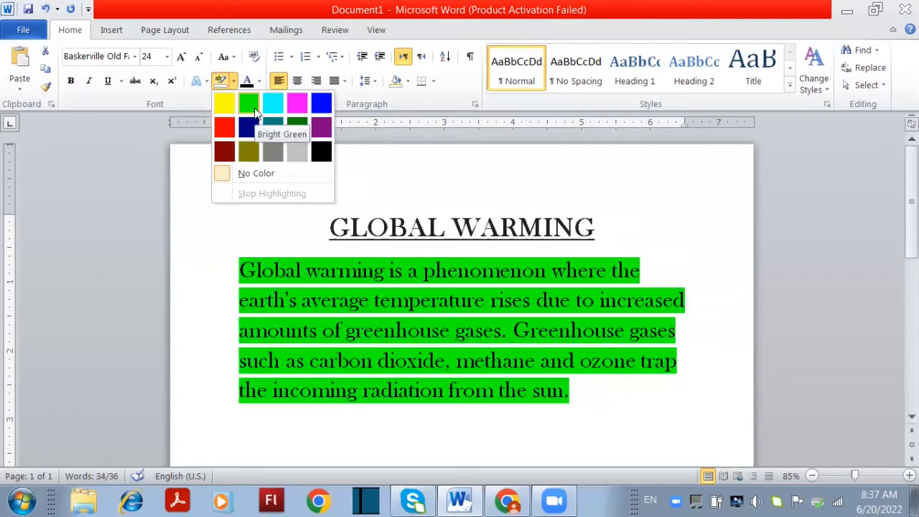
{"action": "left_click", "coordinate": [222, 247]}
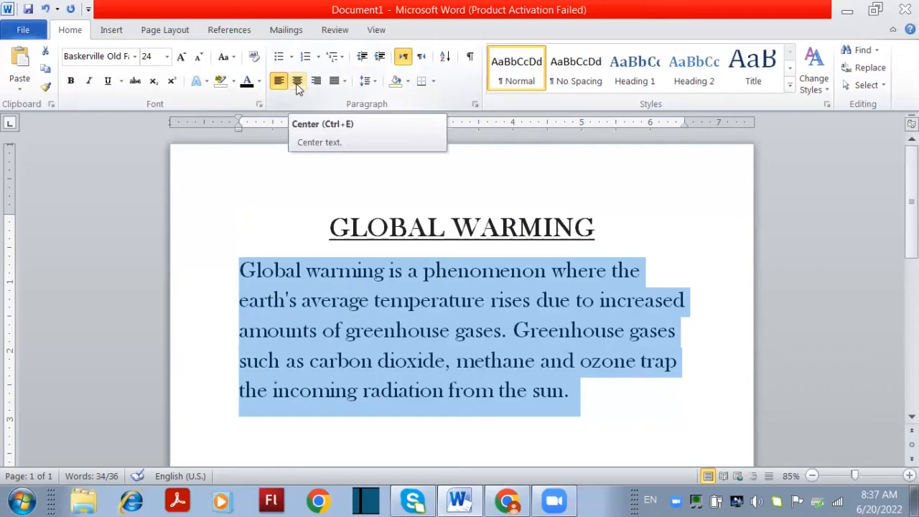
Step: Justify the body paragraph, return it to left alignment and deselect it
{"action": "left_click", "coordinate": [334, 86]}
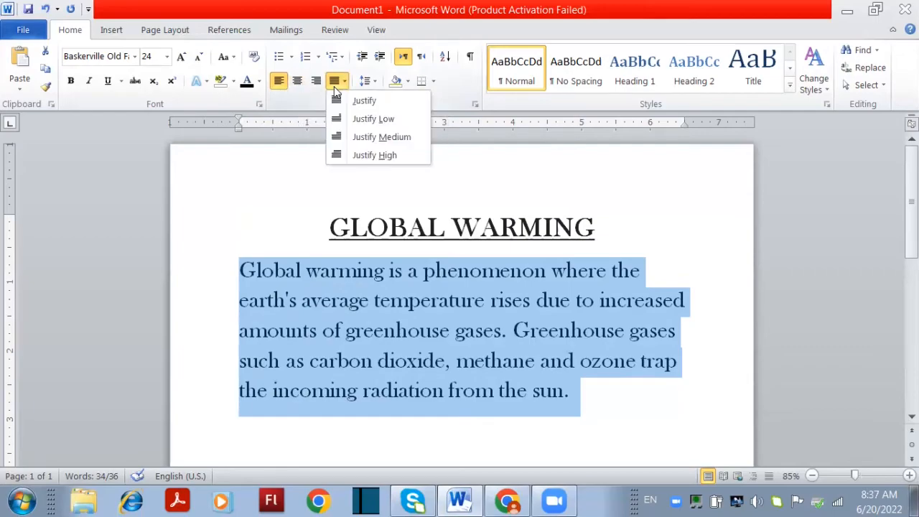
{"action": "left_click", "coordinate": [335, 83]}
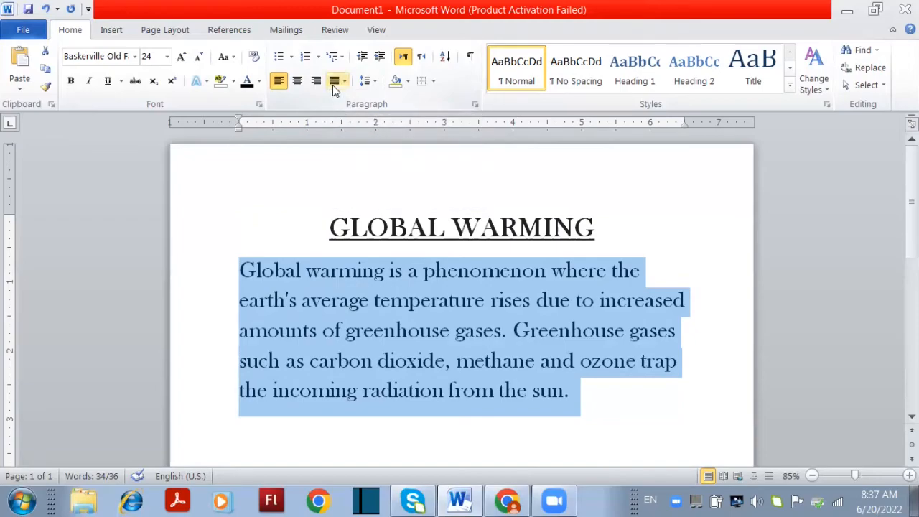
{"action": "left_click", "coordinate": [334, 83]}
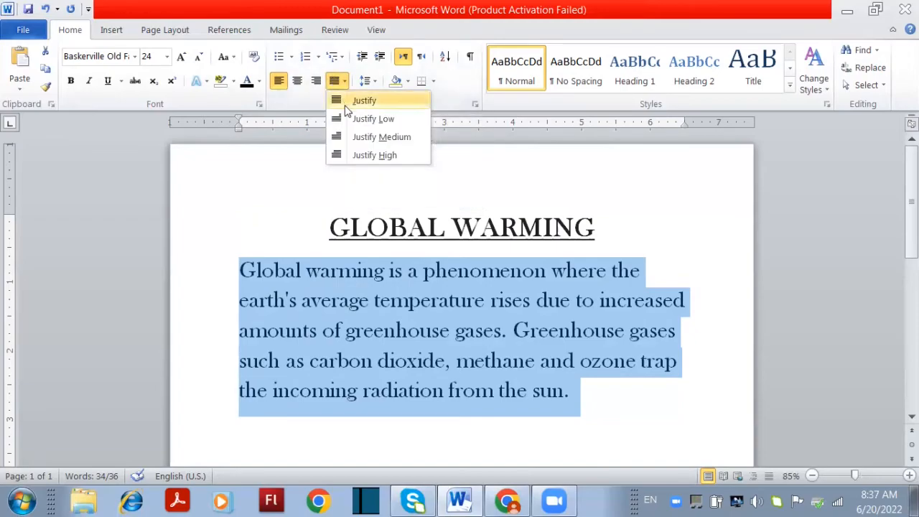
{"action": "left_click", "coordinate": [345, 107]}
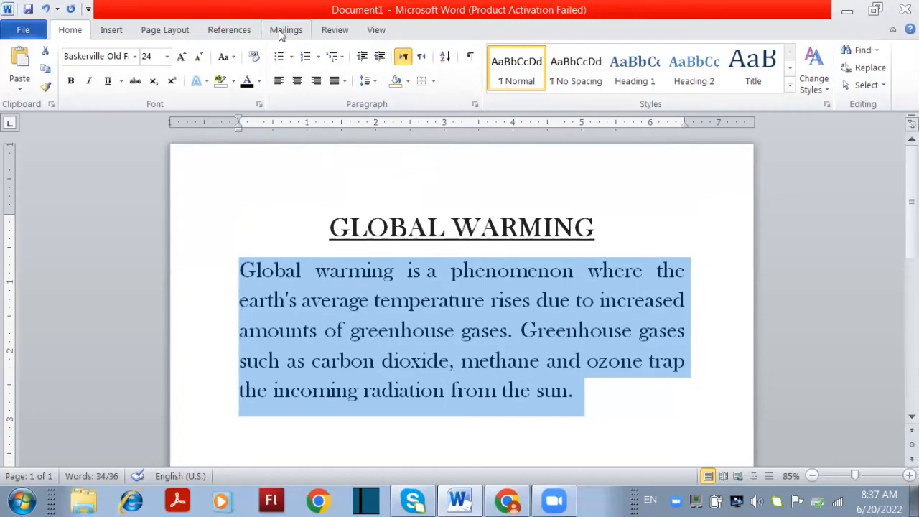
{"action": "left_click", "coordinate": [279, 81]}
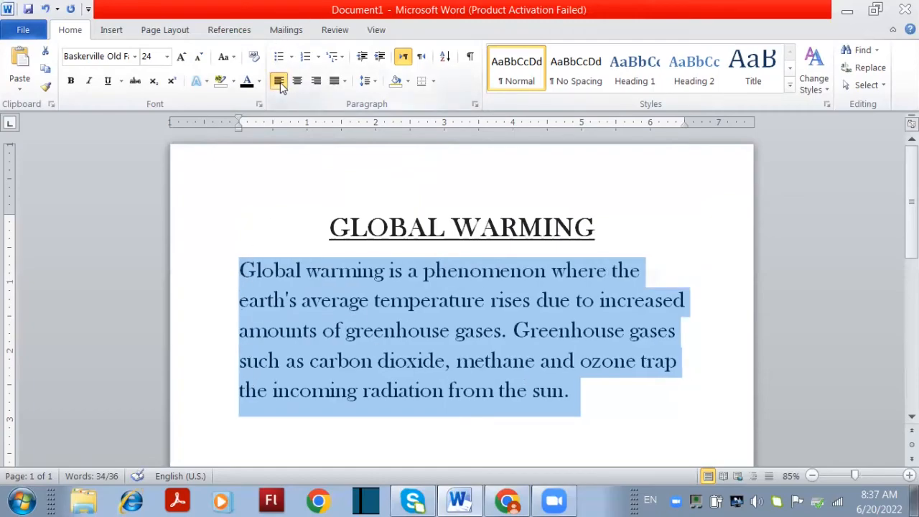
{"action": "left_click", "coordinate": [683, 324]}
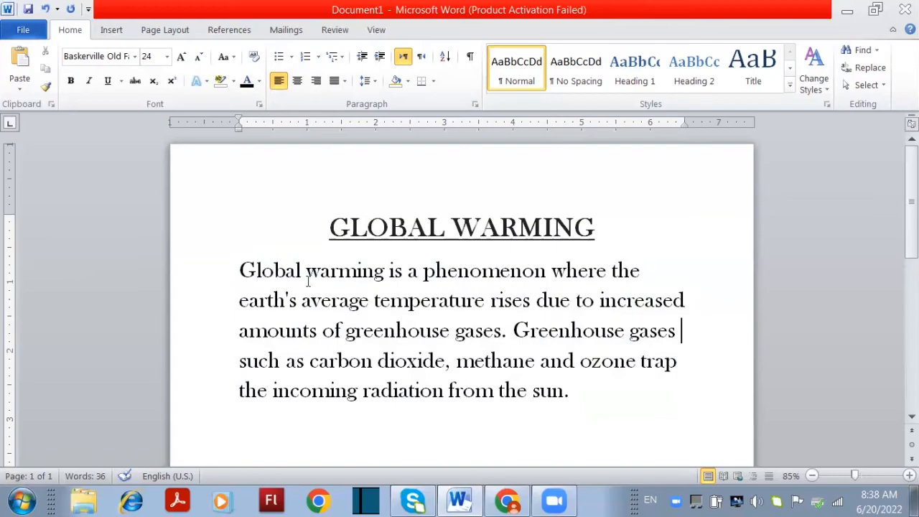
Step: Split the body text into two paragraphs before the sentence starting "Greenhouse gases such as"
{"action": "left_click", "coordinate": [607, 398]}
{"action": "left_click", "coordinate": [513, 330]}
{"action": "key", "text": "Return"}
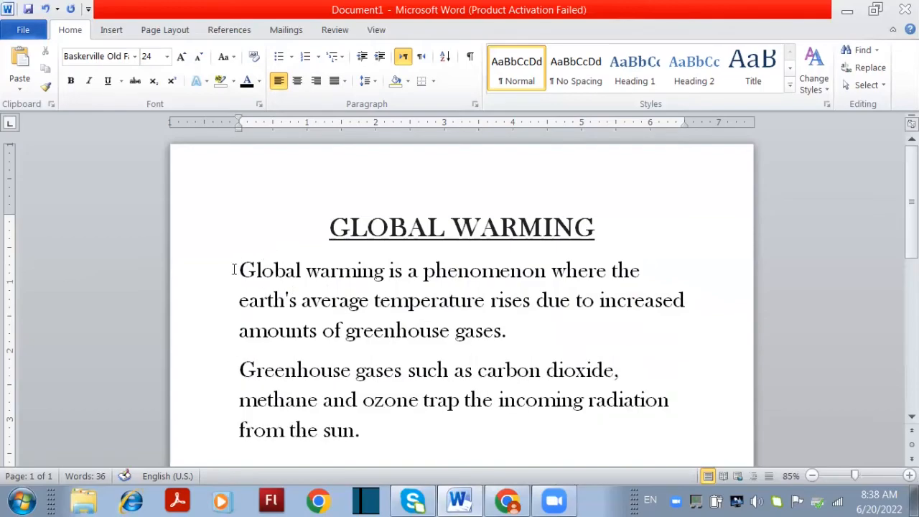
Step: Format both body paragraphs as a numbered list using the 1., 2., 3. number format
{"action": "left_click_drag", "start_coordinate": [240, 270], "coordinate": [355, 370]}
{"action": "double_click", "coordinate": [260, 386]}
{"action": "left_click_drag", "start_coordinate": [240, 272], "coordinate": [323, 440]}
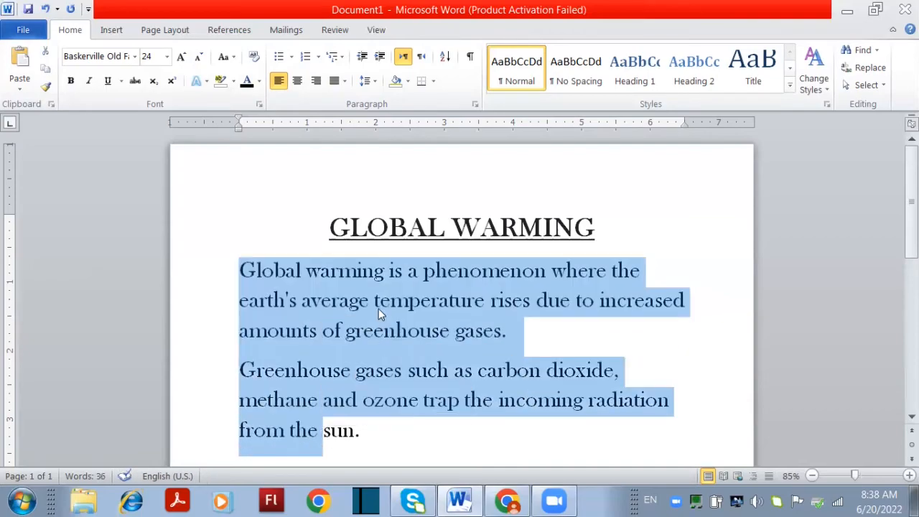
{"action": "left_click", "coordinate": [306, 58]}
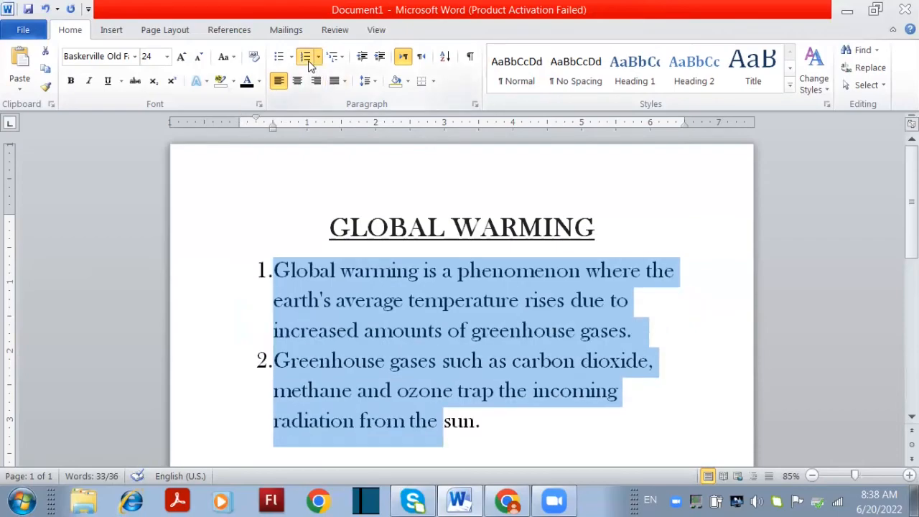
{"action": "left_click", "coordinate": [318, 56]}
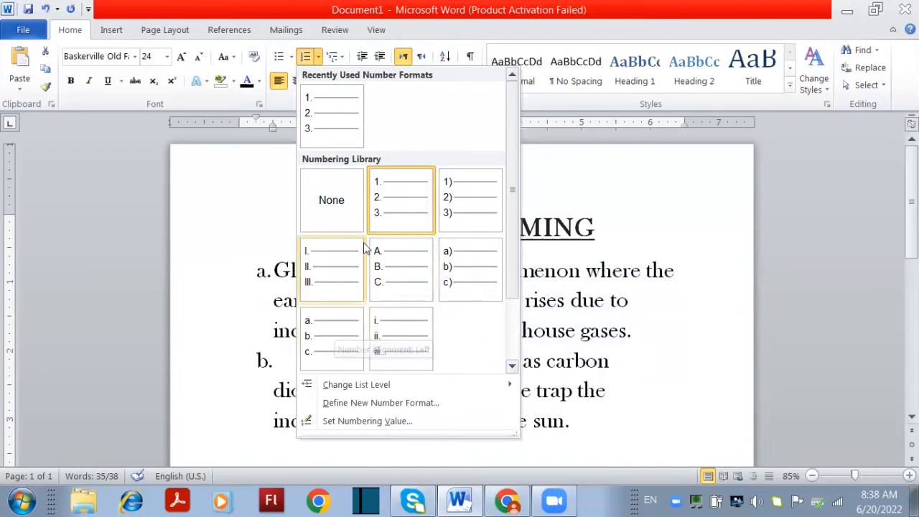
{"action": "left_click", "coordinate": [332, 116]}
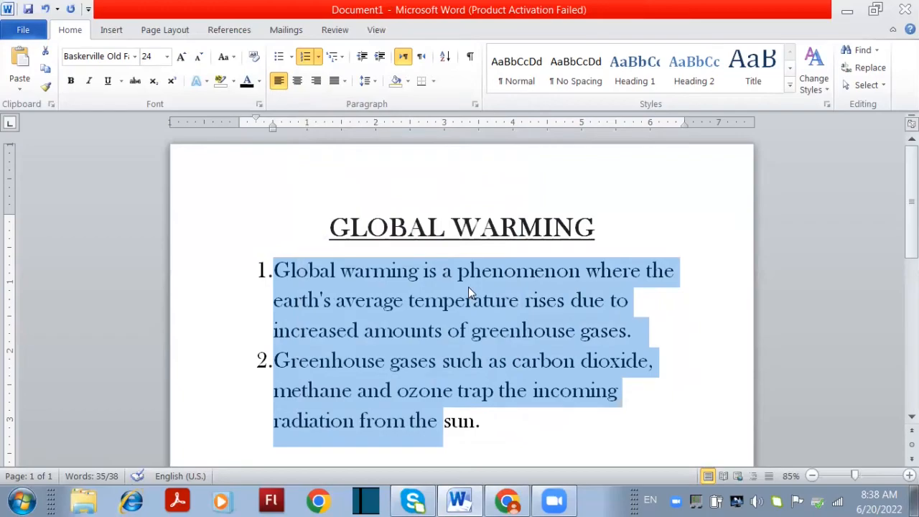
Step: Turn both body paragraphs into a bulleted list with the multicoloured cross bullet from the library, and deselect them
{"action": "left_click", "coordinate": [281, 58]}
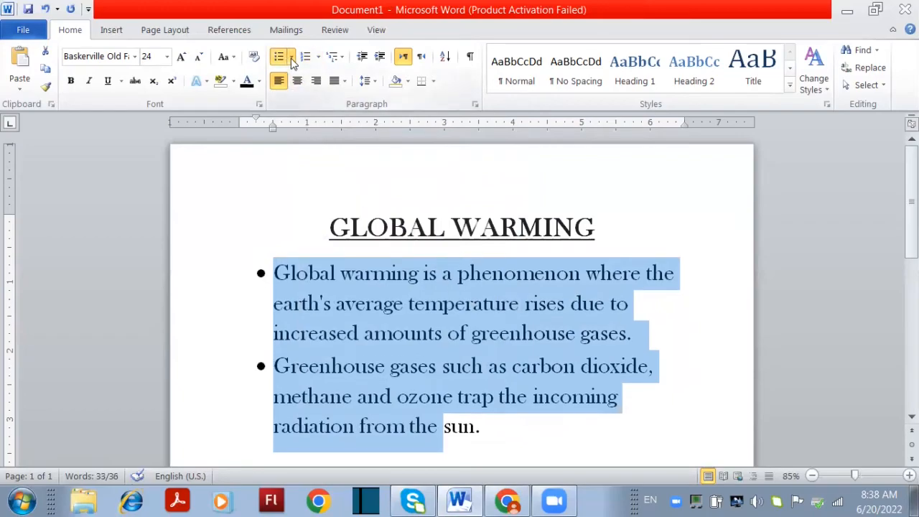
{"action": "left_click", "coordinate": [291, 58]}
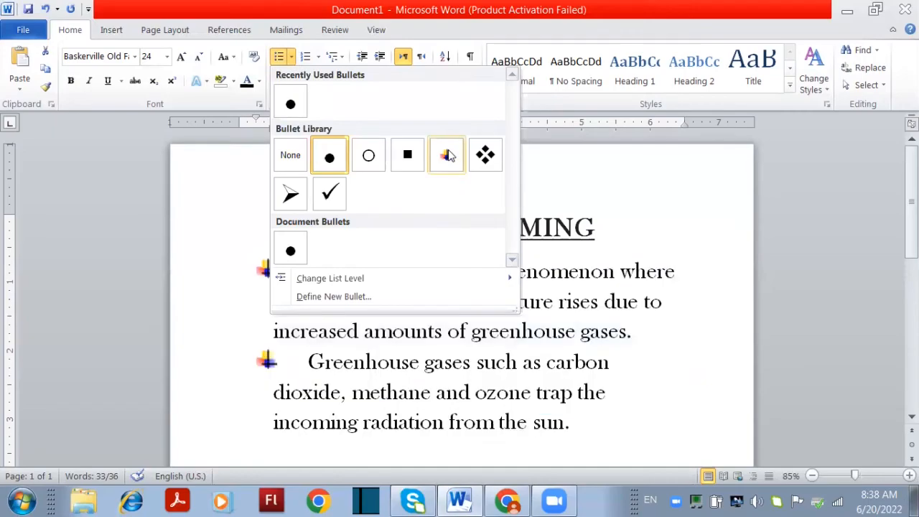
{"action": "left_click", "coordinate": [447, 154]}
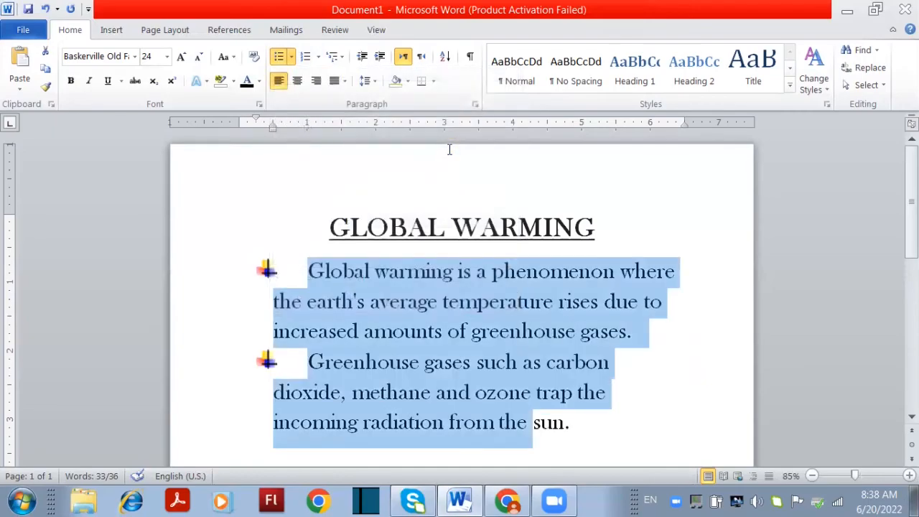
{"action": "left_click", "coordinate": [643, 369]}
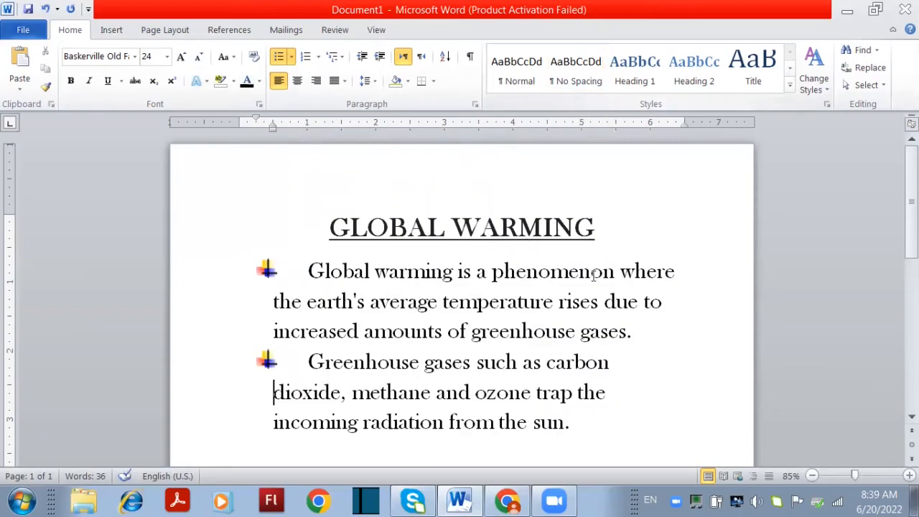
Step: Apply the No Spacing style to the first bulleted paragraph and switch it to the Normal style
{"action": "left_click_drag", "start_coordinate": [308, 271], "coordinate": [644, 332]}
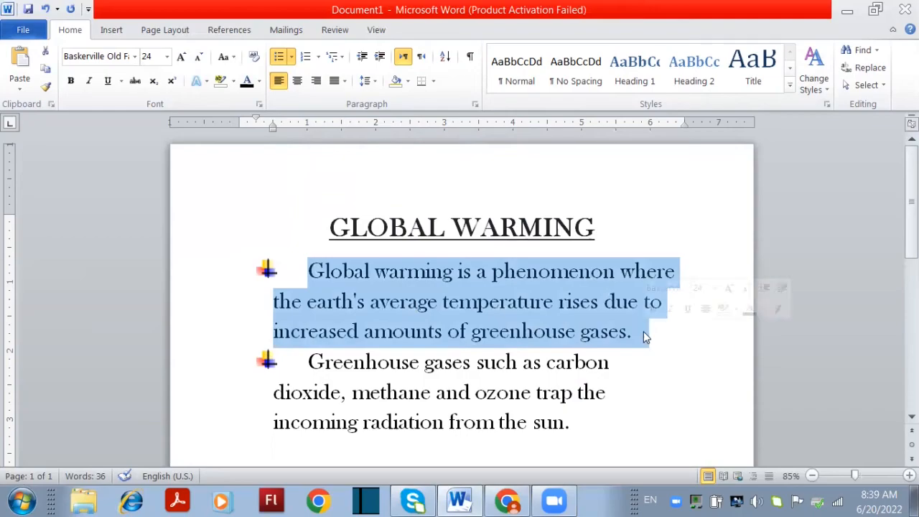
{"action": "left_click", "coordinate": [575, 61]}
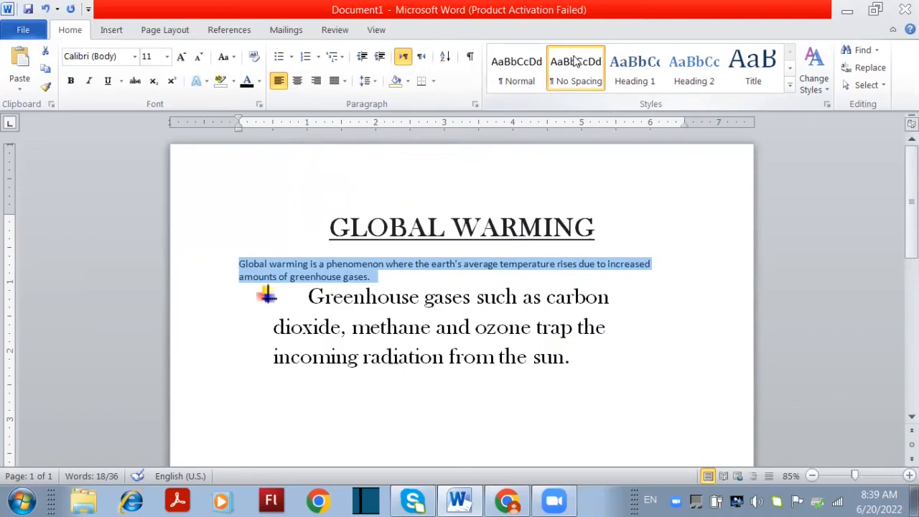
{"action": "left_click", "coordinate": [521, 68]}
Step: Copy the font formatting of the "Greenhouse gases such as" paragraph onto the "Global warming is a phenomenon" paragraph with Format Painter
{"action": "left_click_drag", "start_coordinate": [399, 316], "coordinate": [498, 373]}
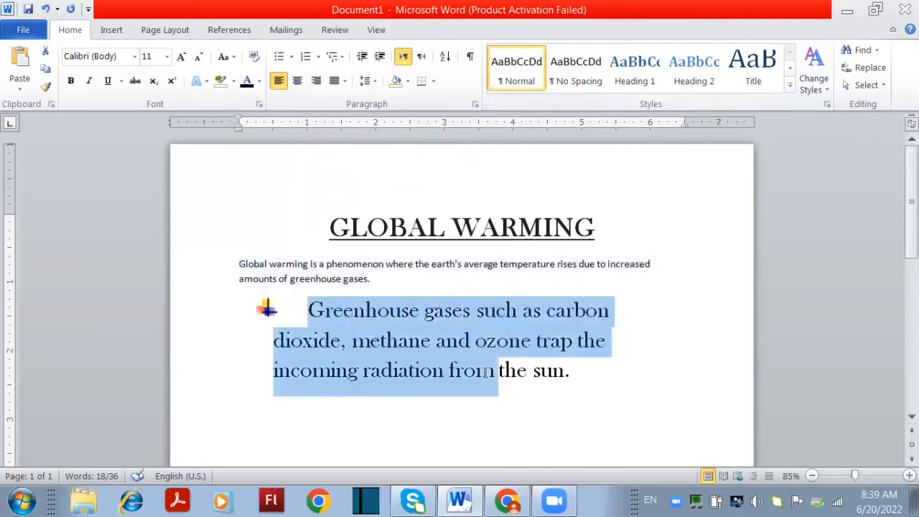
{"action": "left_click", "coordinate": [45, 90]}
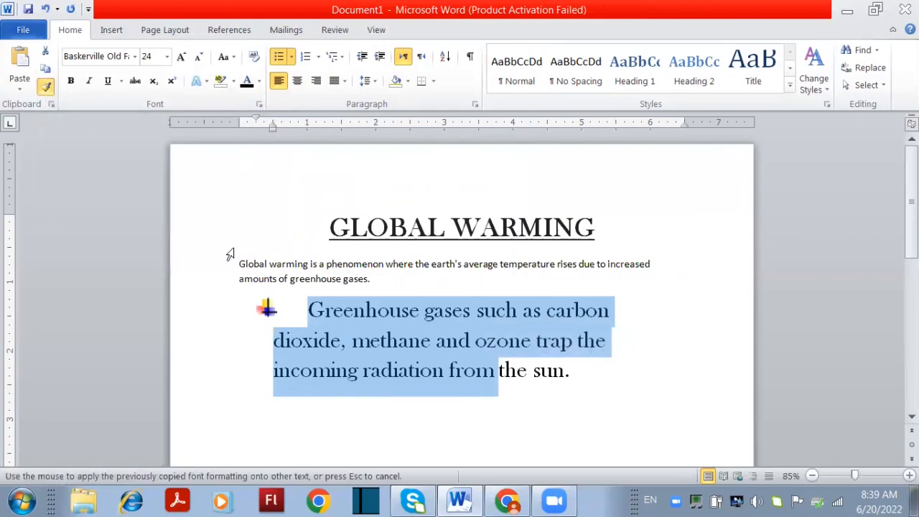
{"action": "mouse_move", "coordinate": [236, 261]}
{"action": "left_mouse_down"}
{"action": "mouse_move", "coordinate": [369, 269]}
{"action": "mouse_move", "coordinate": [421, 286]}
{"action": "left_mouse_up"}
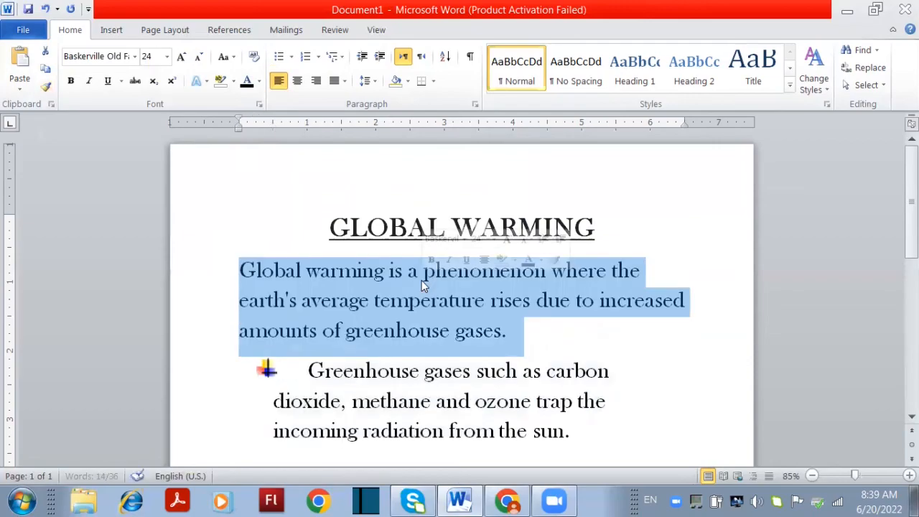
Step: Give the first body paragraph the multicoloured cross bullet and place the cursor at the end of the second paragraph
{"action": "left_click", "coordinate": [290, 56]}
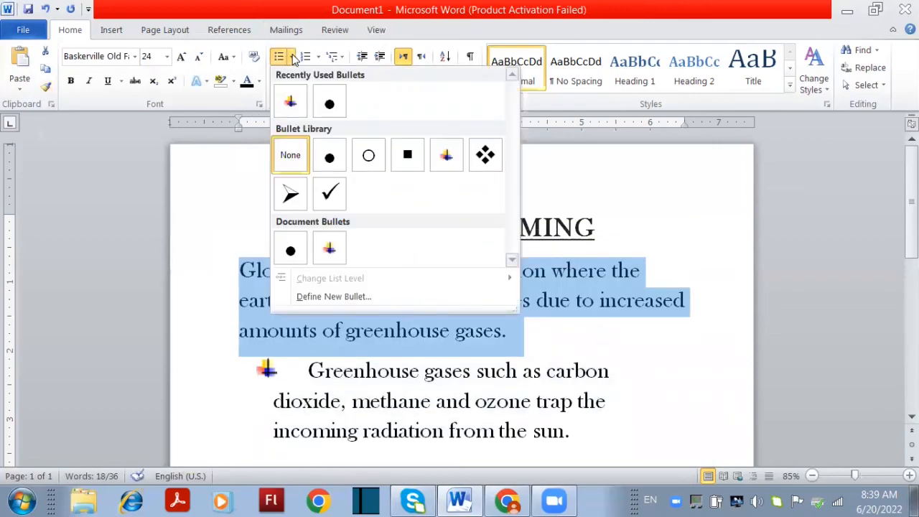
{"action": "left_click", "coordinate": [290, 102]}
{"action": "left_click", "coordinate": [216, 340]}
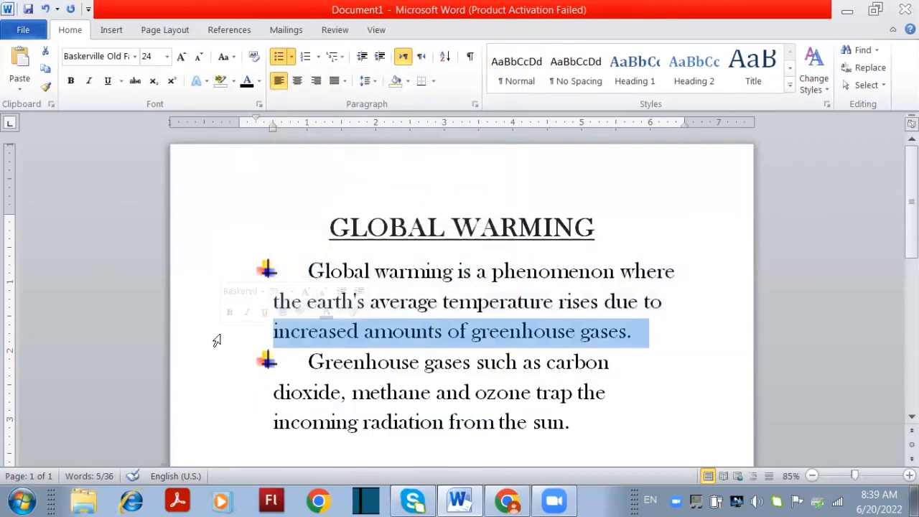
{"action": "left_click", "coordinate": [613, 416]}
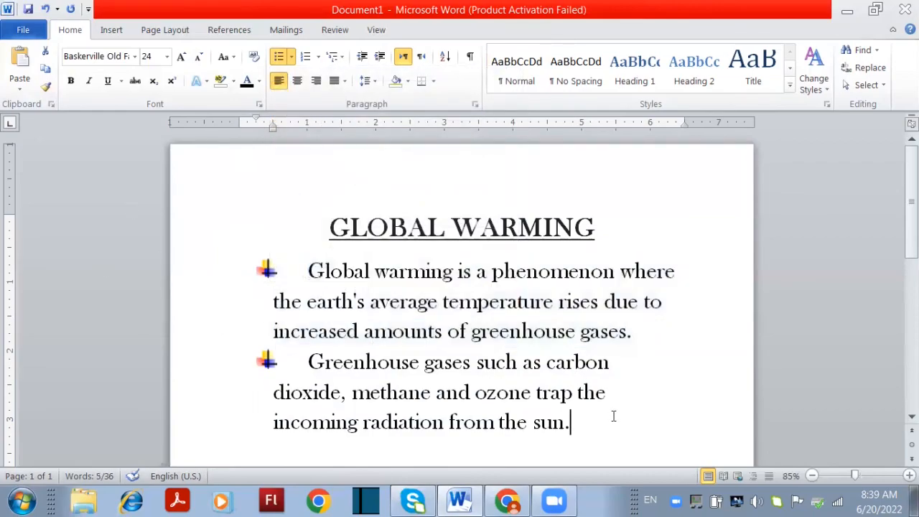